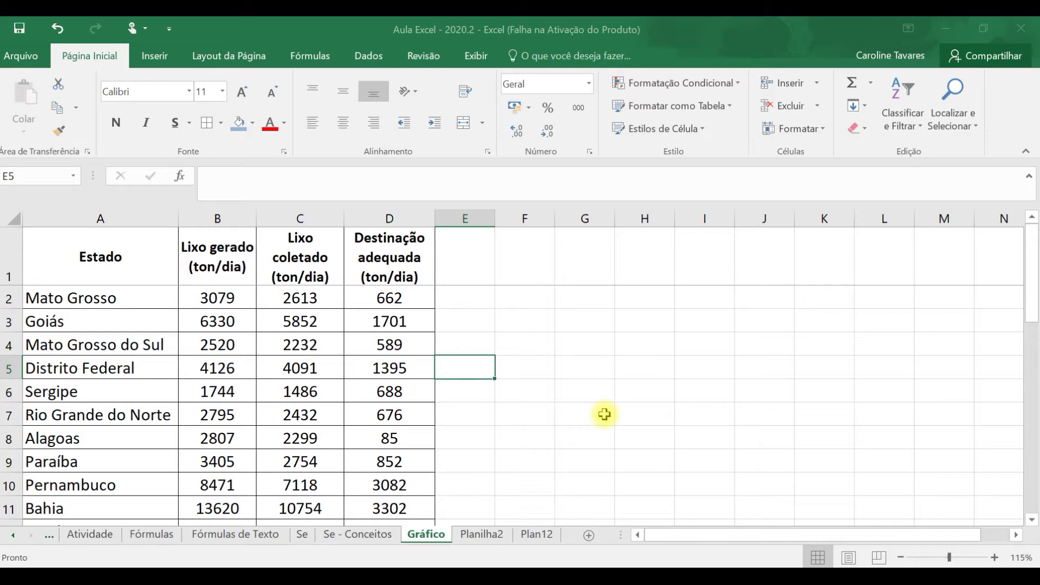
Step: Insert the recommended clustered column chart (Coluna Agrupada) from the range A1:D5 and move it beside the table, over columns E to L
drag(60, 255, 365, 364)
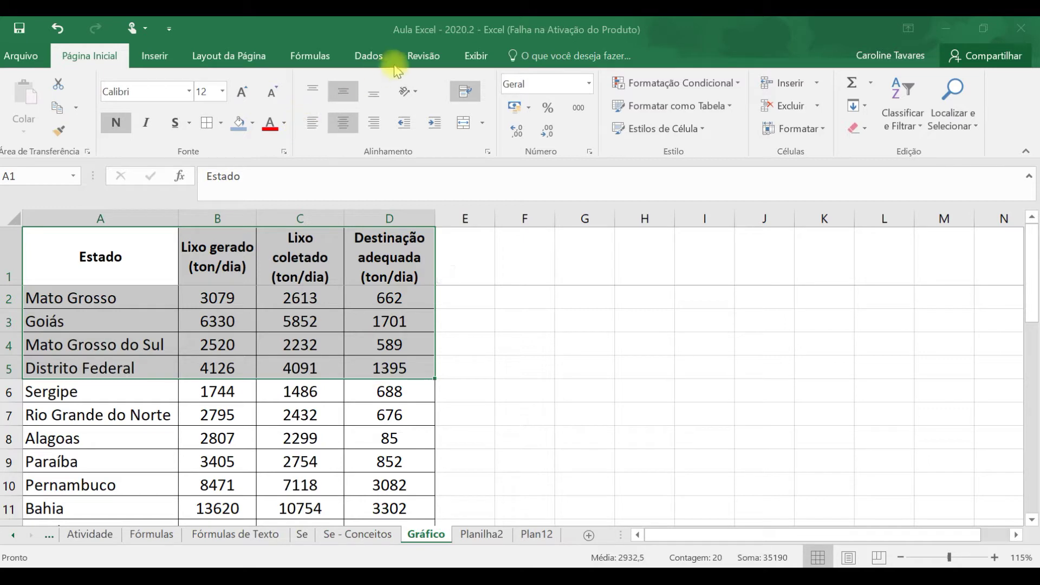
click(156, 57)
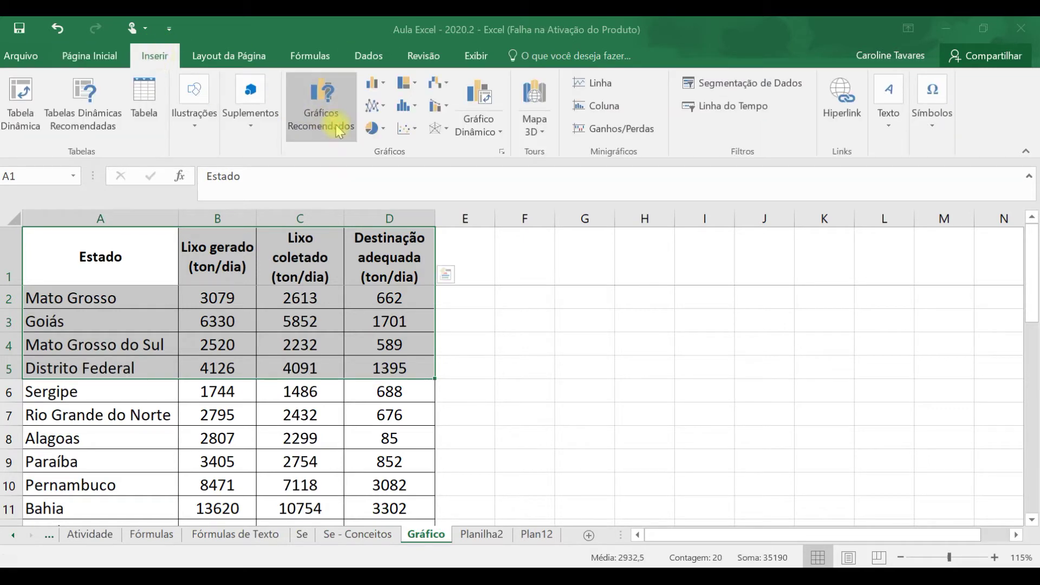
click(321, 116)
click(756, 57)
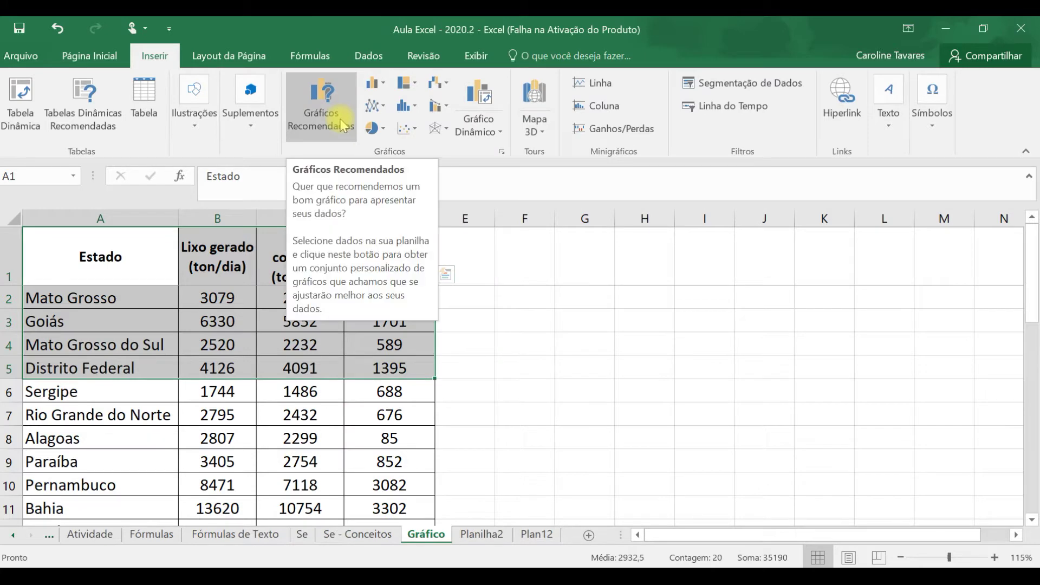
click(342, 126)
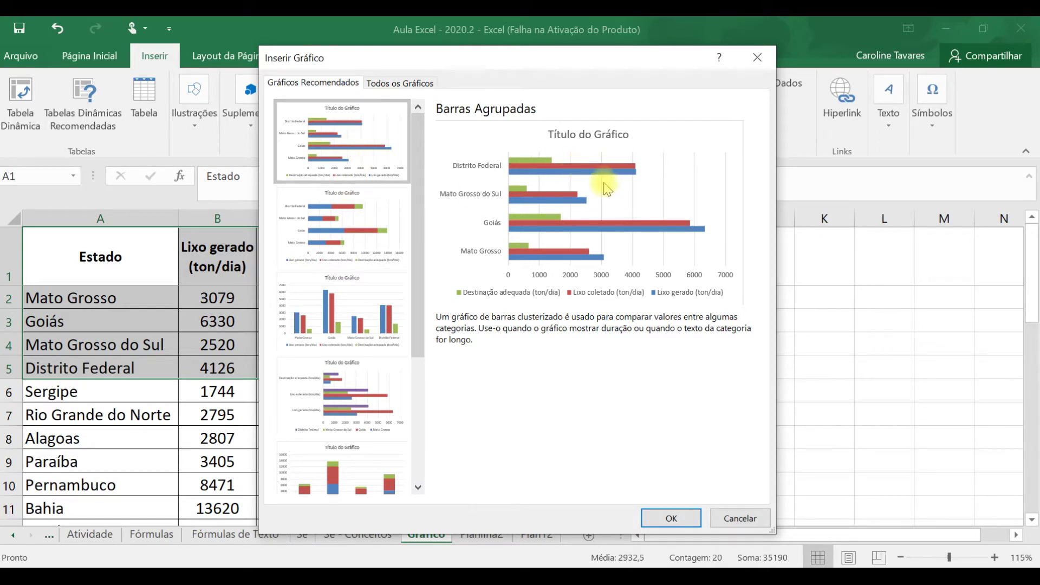
click(377, 294)
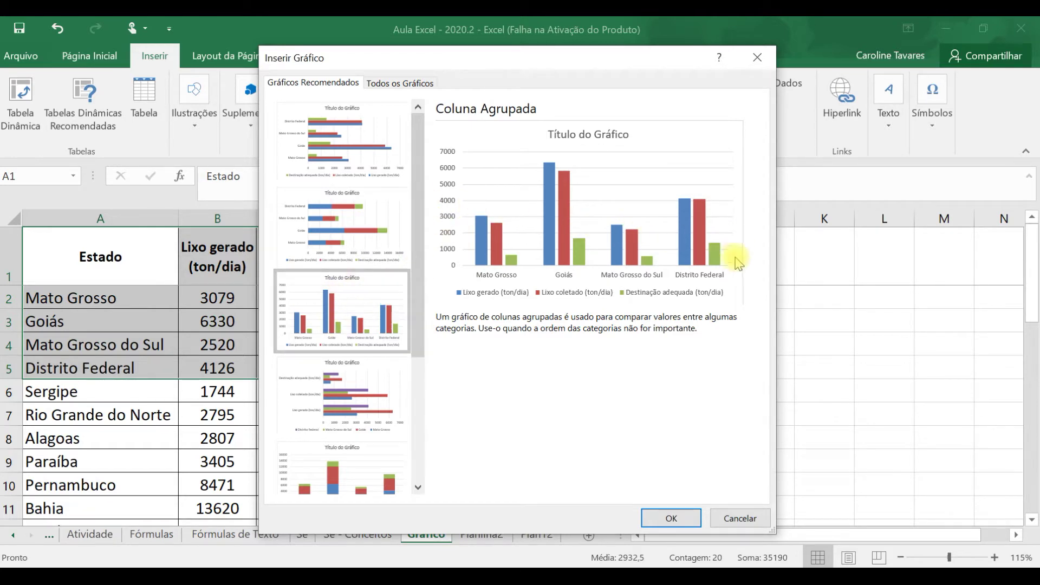
click(671, 518)
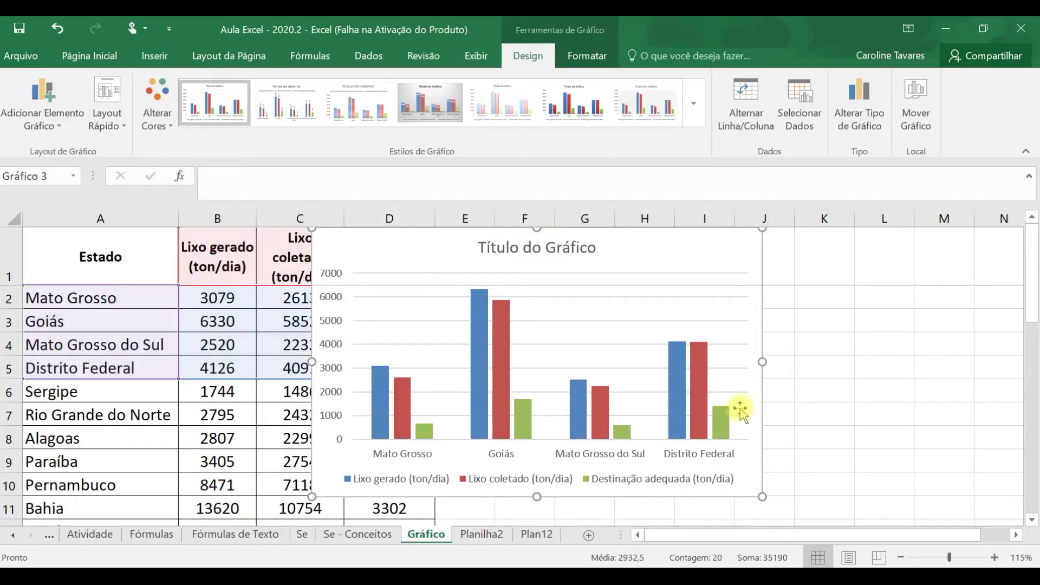
drag(628, 255, 769, 251)
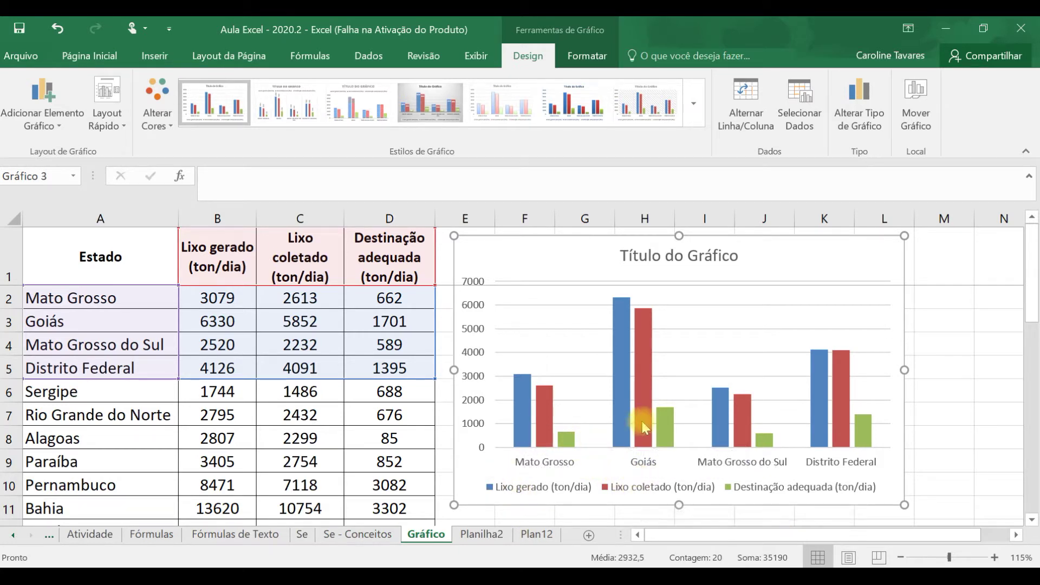
Step: Replace the column chart's placeholder title with "Região Centro-Oeste"
mouse_move(772, 448)
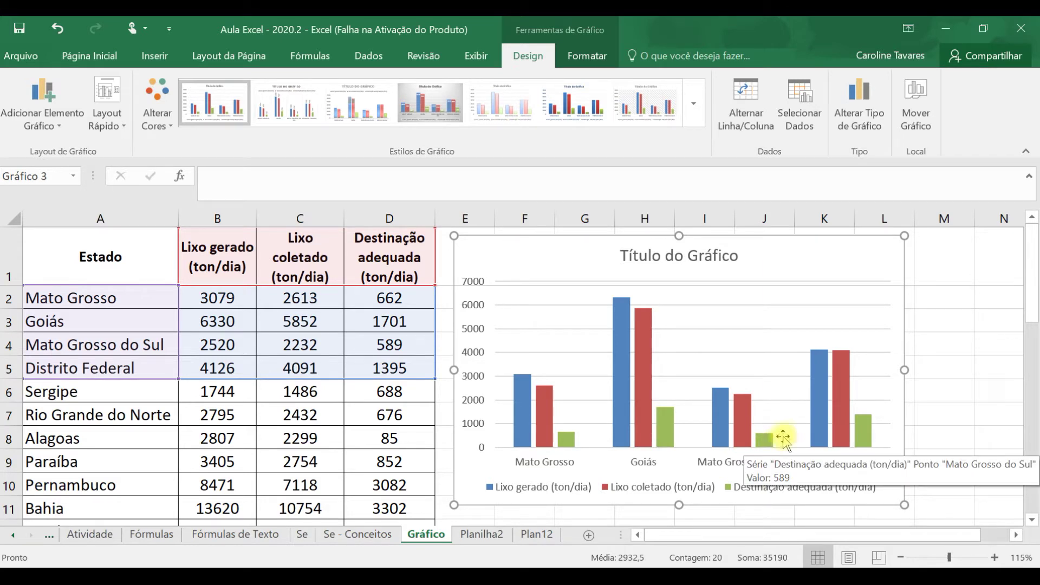
click(688, 252)
double_click(688, 253)
triple_click(688, 255)
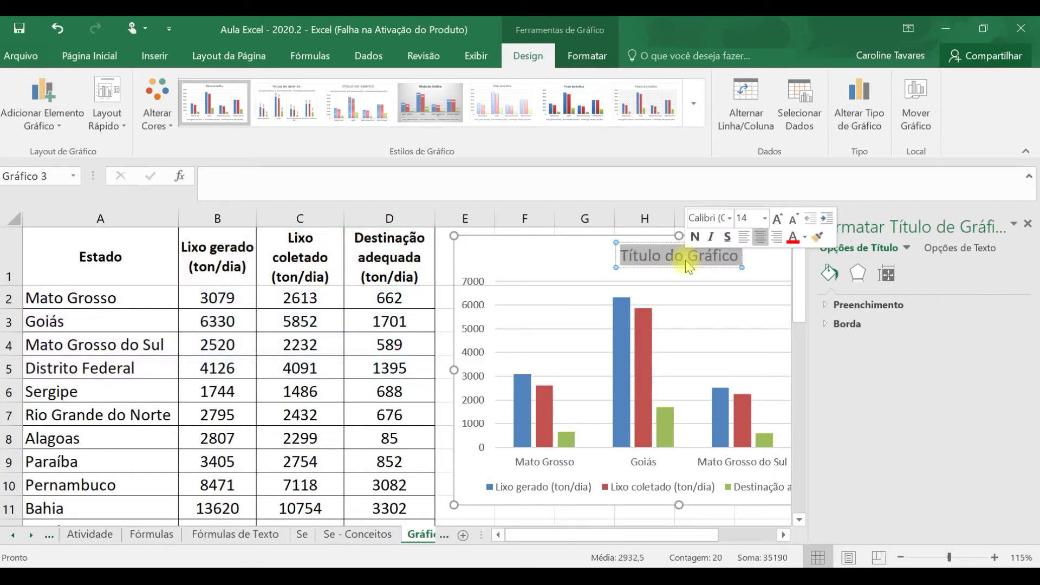
text(Reg)
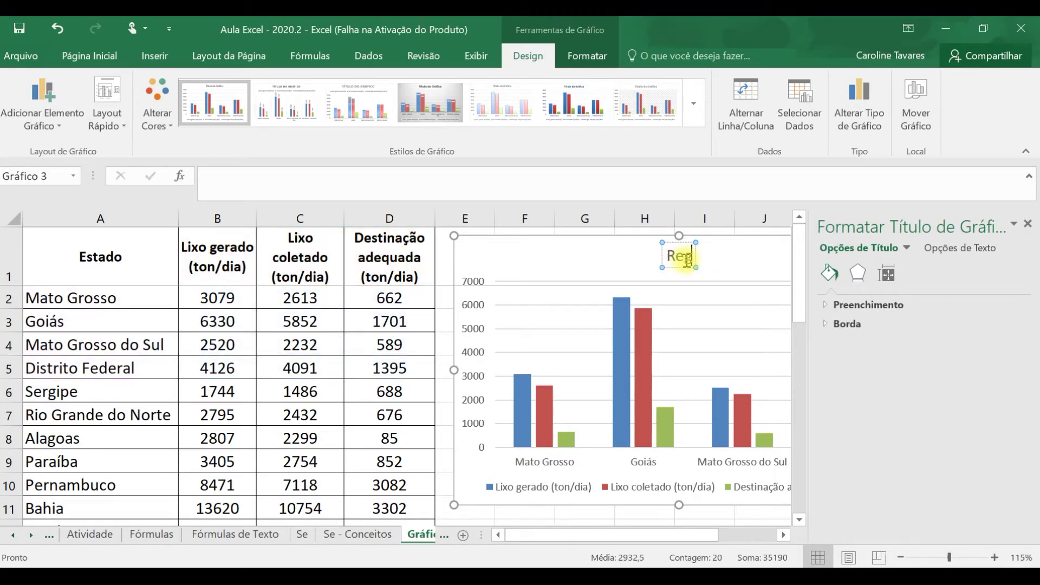
text(ião Centro-Oeste)
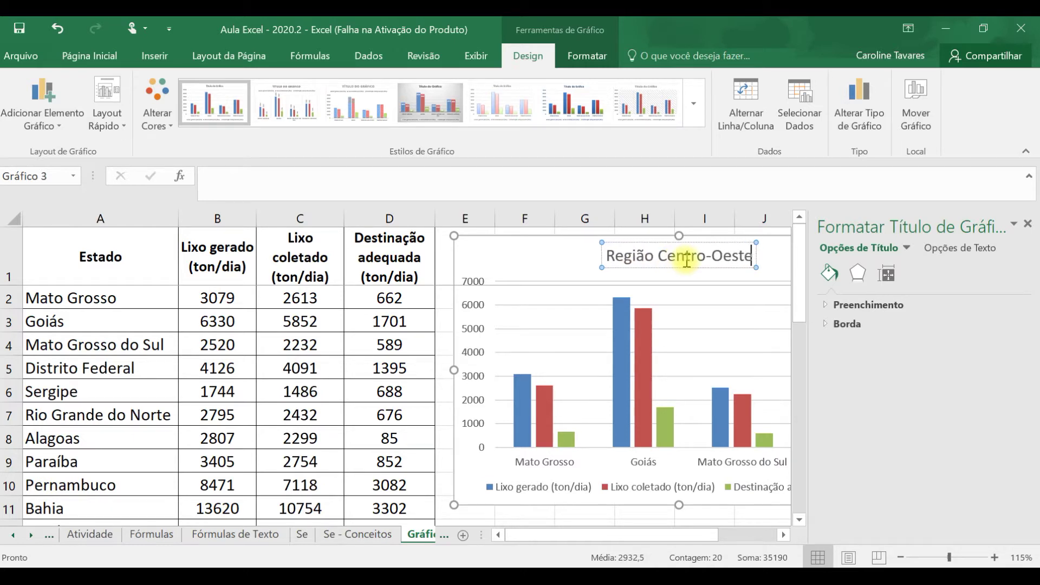
click(502, 258)
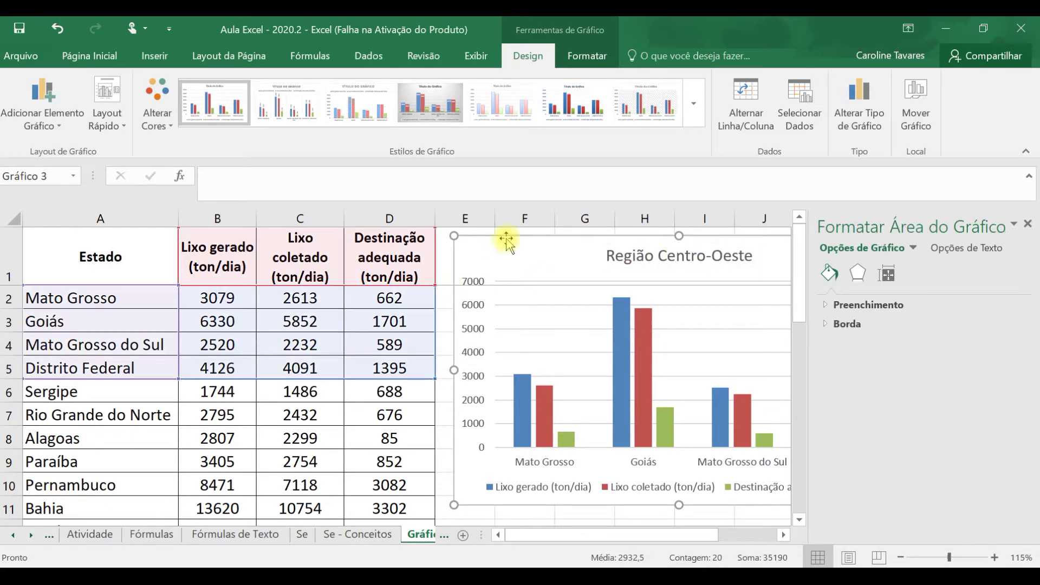
Step: Try several chart styles on the Região Centro-Oeste chart and return it to the first style in the gallery
click(695, 105)
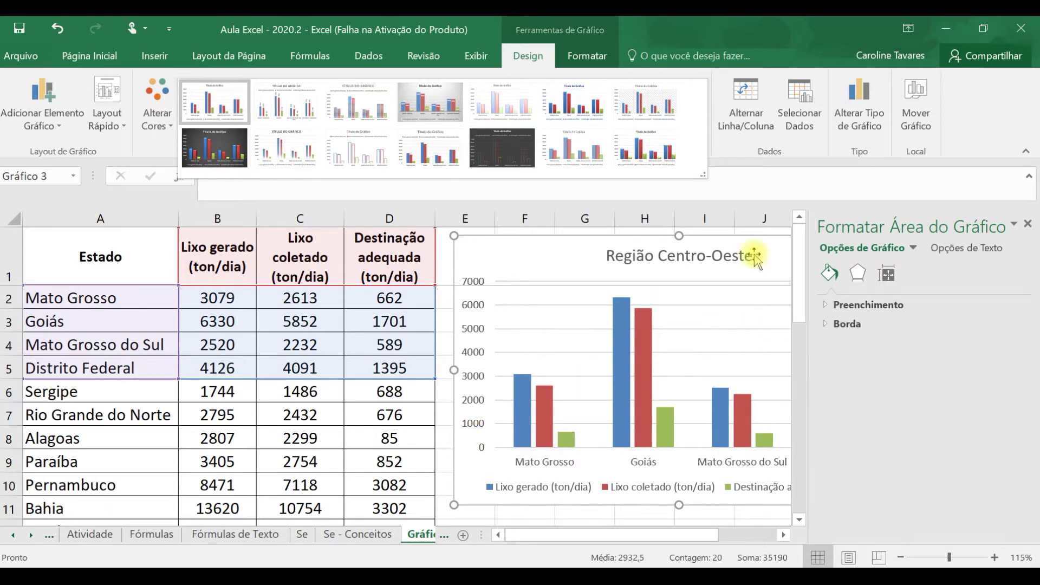
click(661, 144)
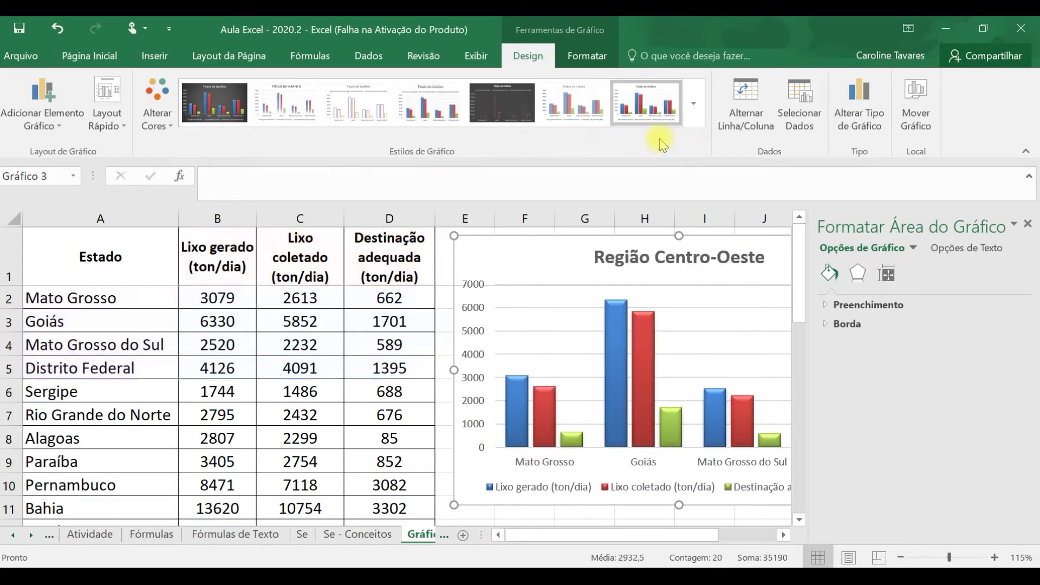
click(581, 121)
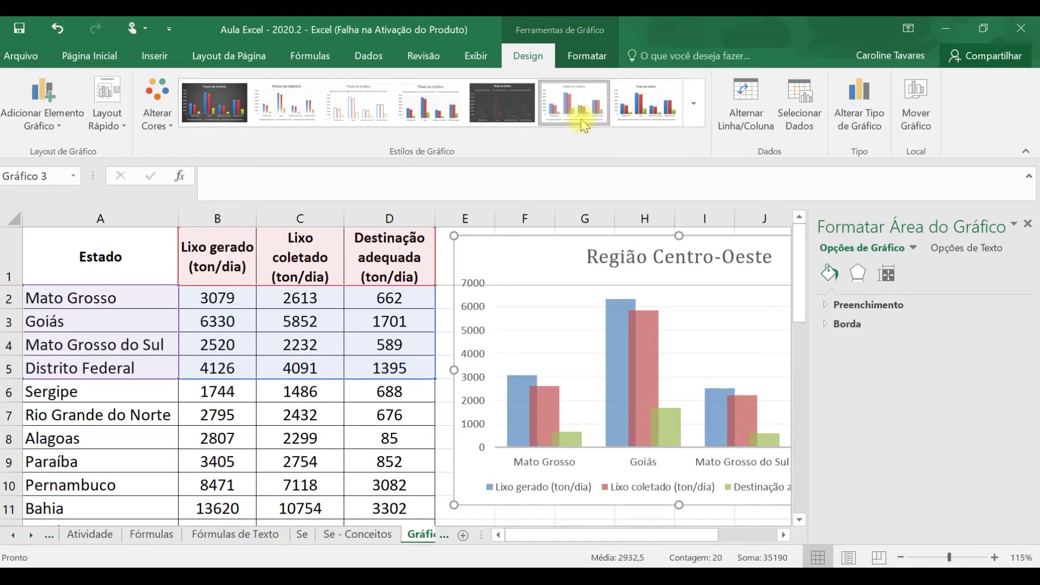
click(1027, 224)
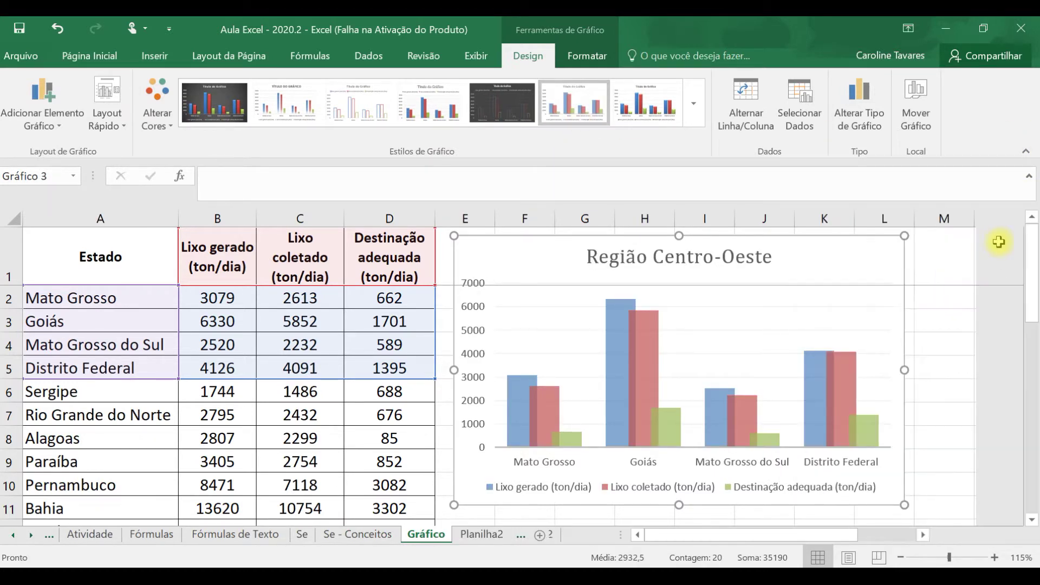
click(429, 123)
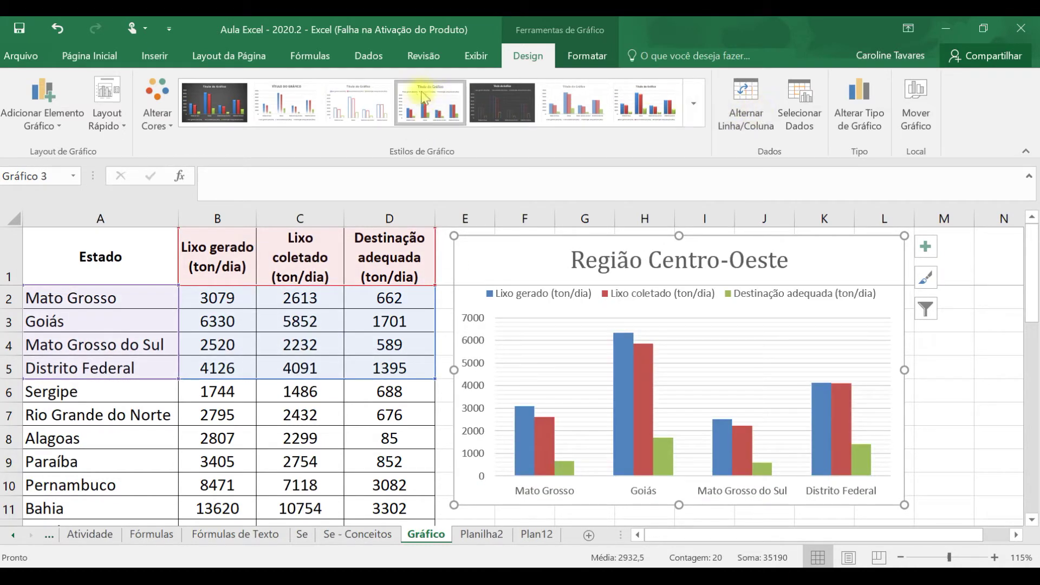
scroll(352, 107, up, 2)
scroll(357, 108, down, 2)
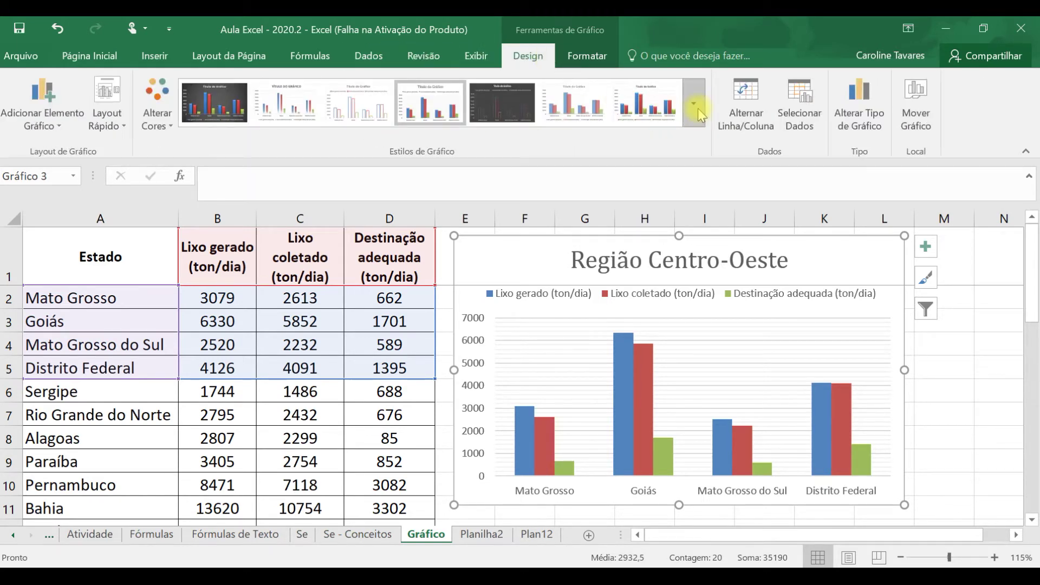
click(210, 104)
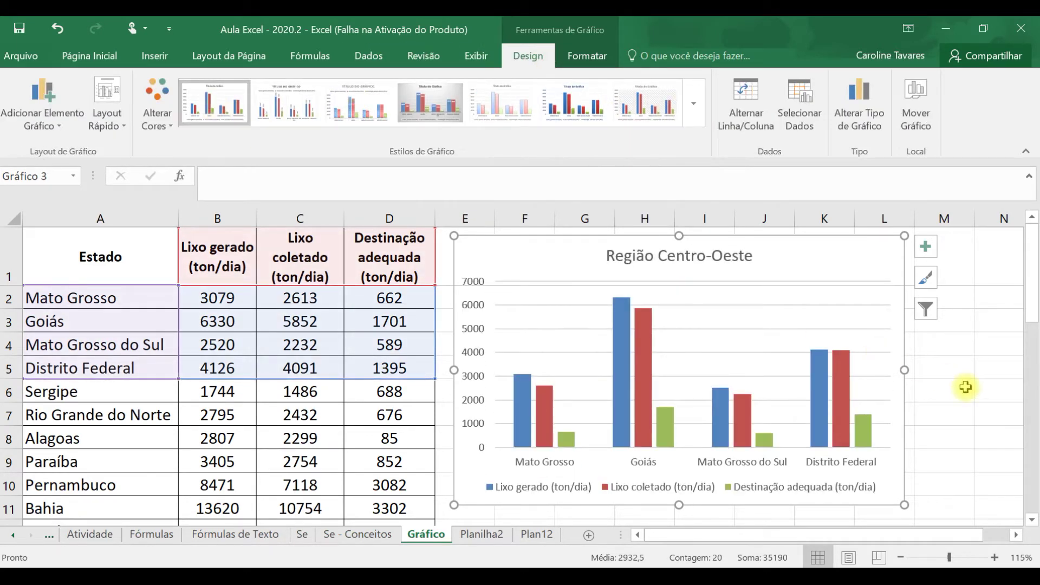
click(931, 386)
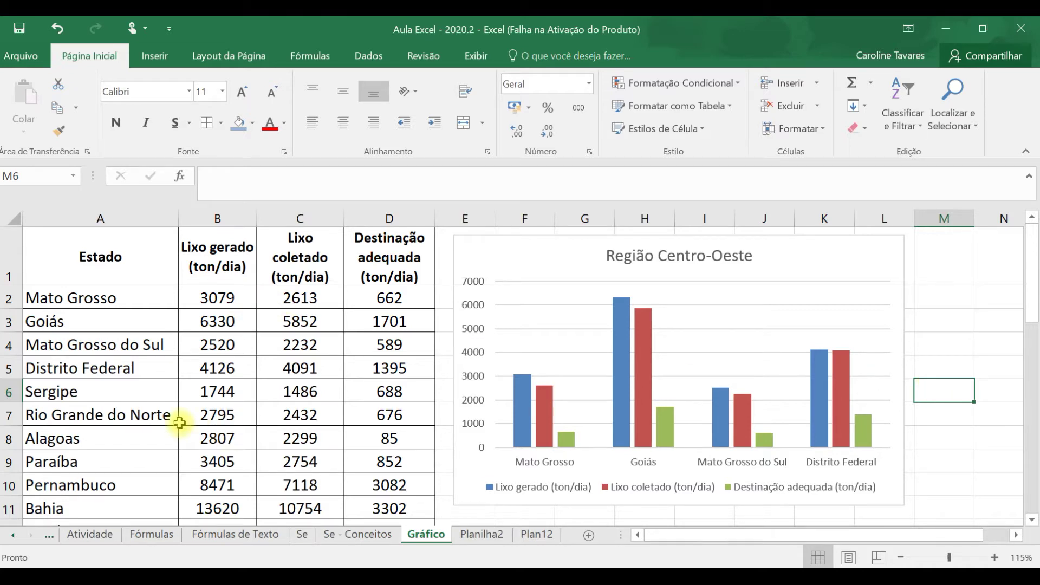
Step: Insert the recommended clustered bar chart (Barras Agrupadas) from the header row A1:D1 plus the Sergipe to Ceará rows, A6:D14
click(118, 266)
drag(118, 265, 390, 260)
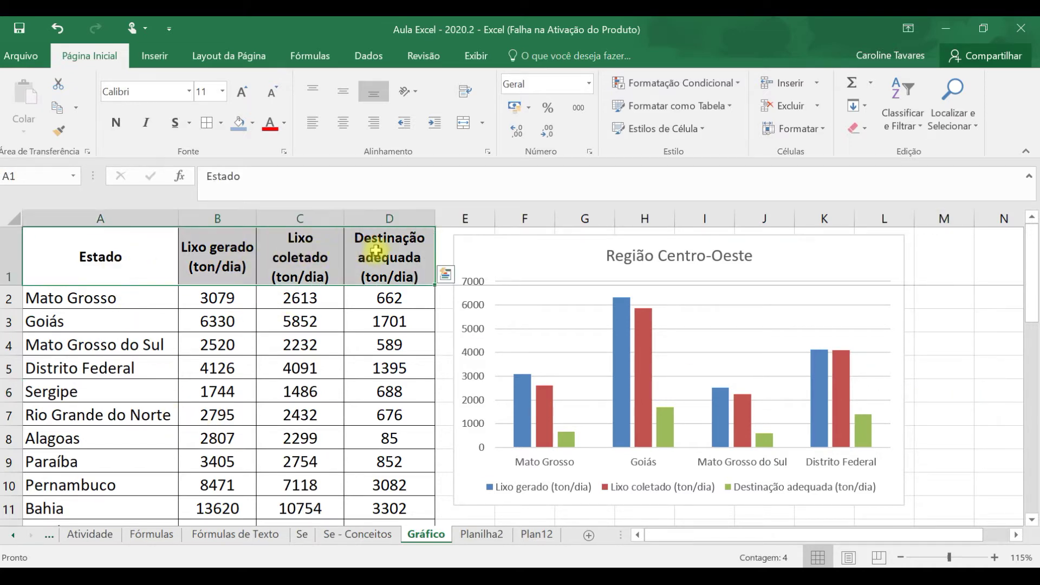
scroll(377, 317, down, 1)
scroll(376, 317, up, 1)
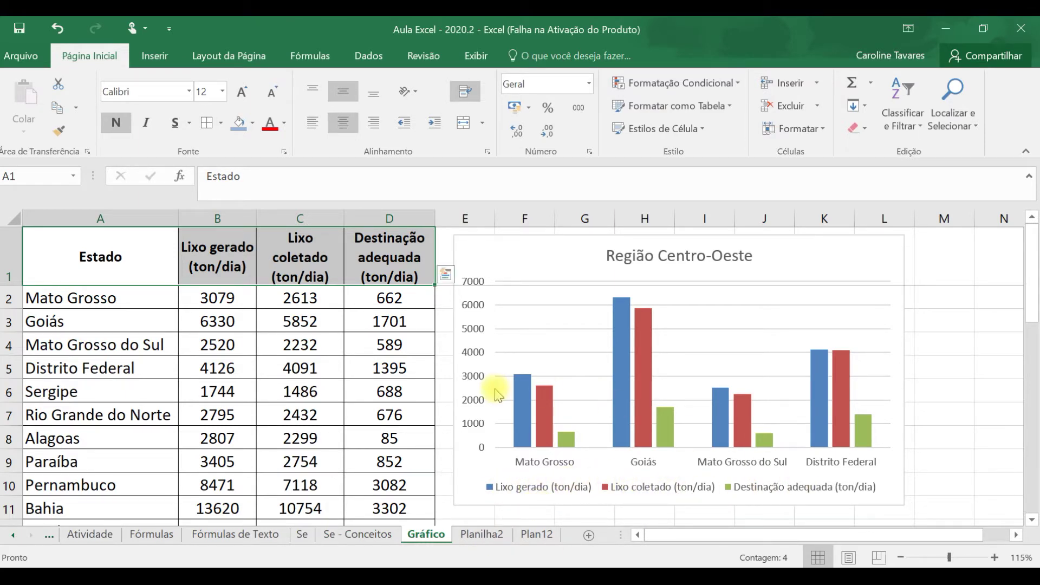
scroll(432, 402, down, 1)
scroll(390, 401, up, 1)
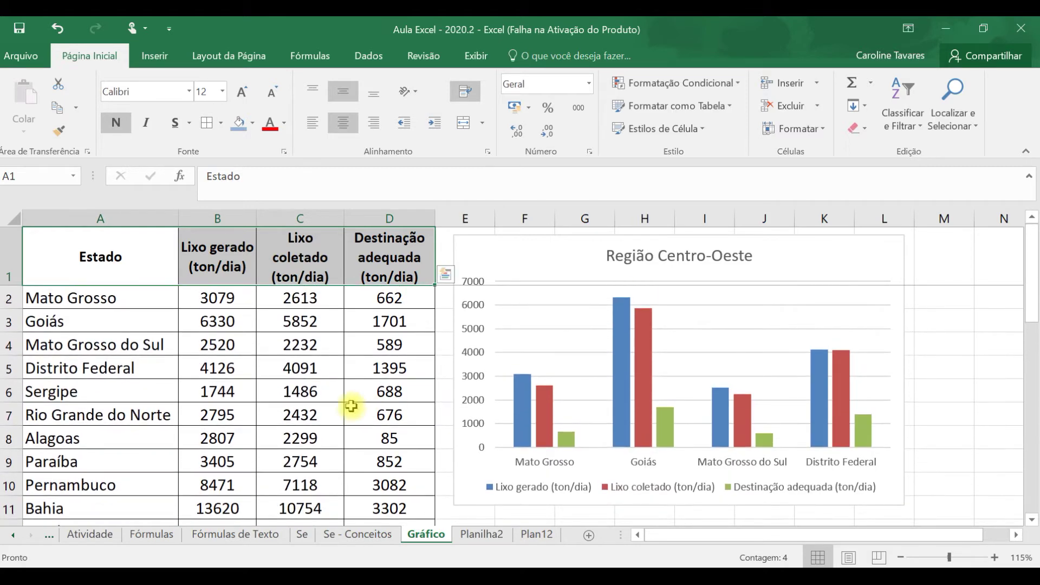
scroll(348, 403, down, 1)
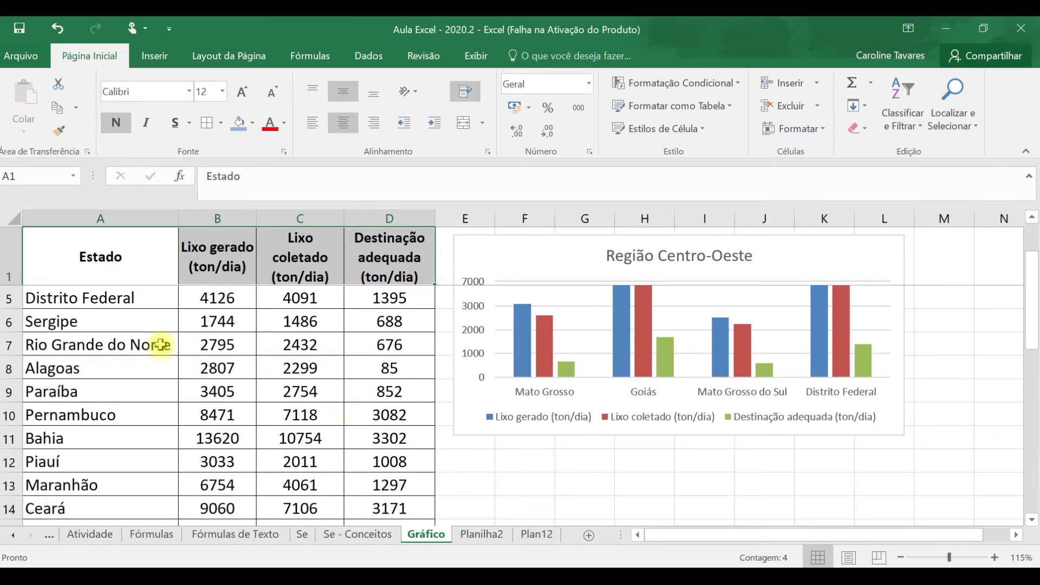
ctrl+click(138, 327)
drag(141, 331, 397, 416)
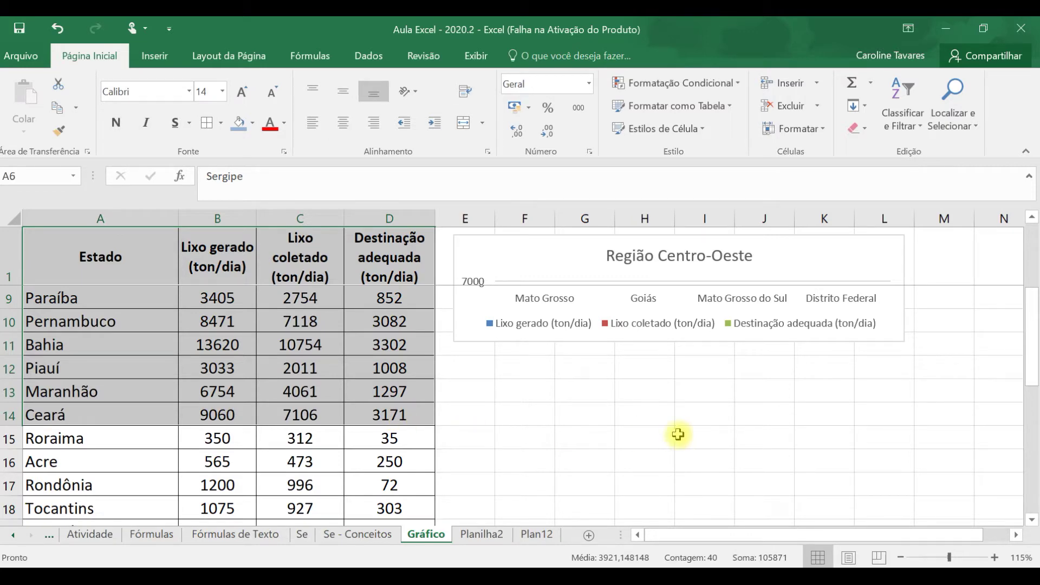
click(155, 56)
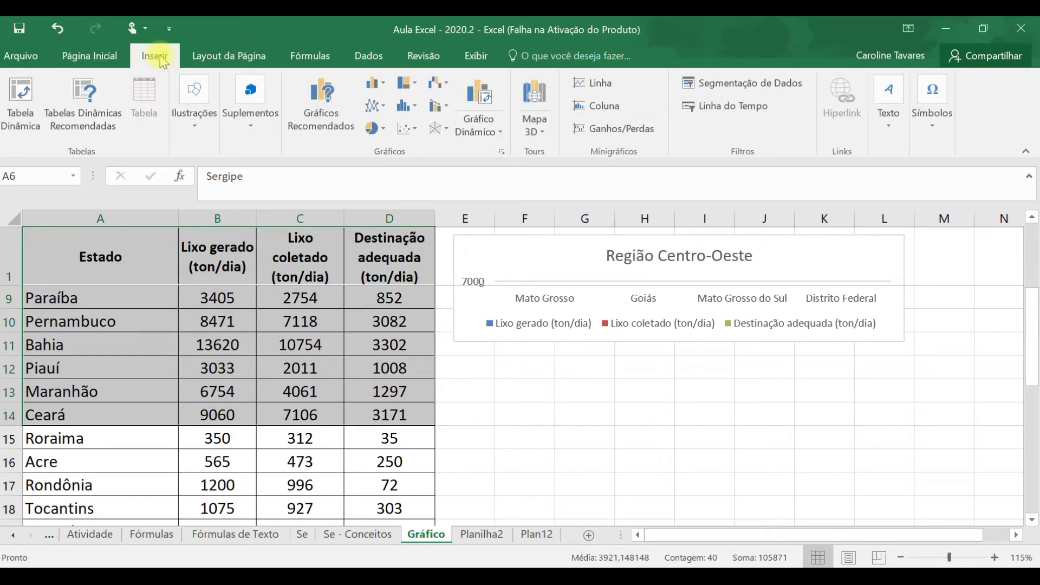
click(326, 111)
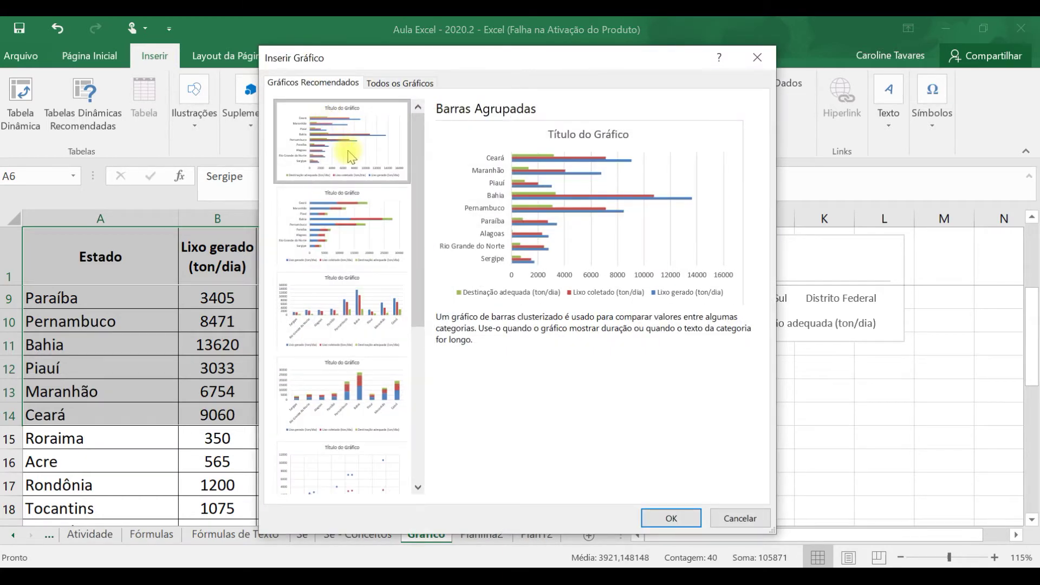
click(671, 518)
Step: Move the new bar chart beside the table, directly below the Região Centro-Oeste chart
scroll(889, 373, down, 1)
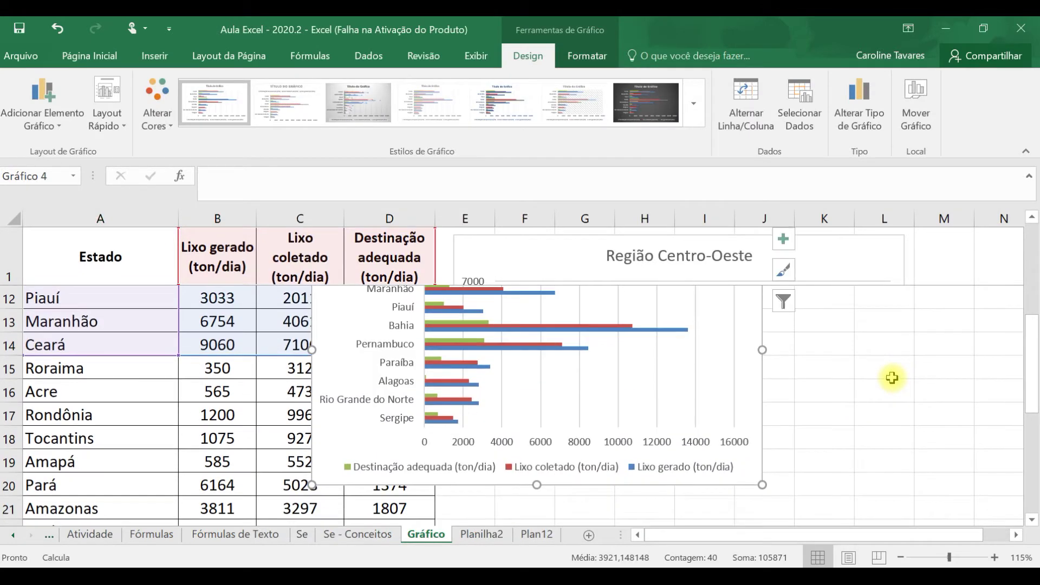
scroll(889, 374, up, 1)
drag(658, 329, 776, 373)
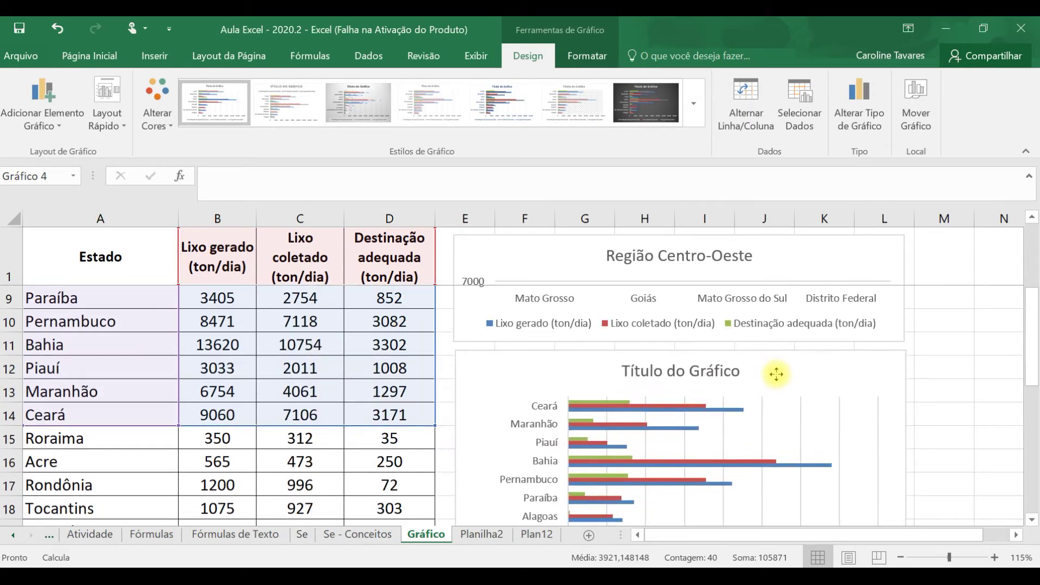
Step: Replace the bar chart's placeholder title with "Região Nordeste" and close the formatting pane
scroll(910, 348, down, 1)
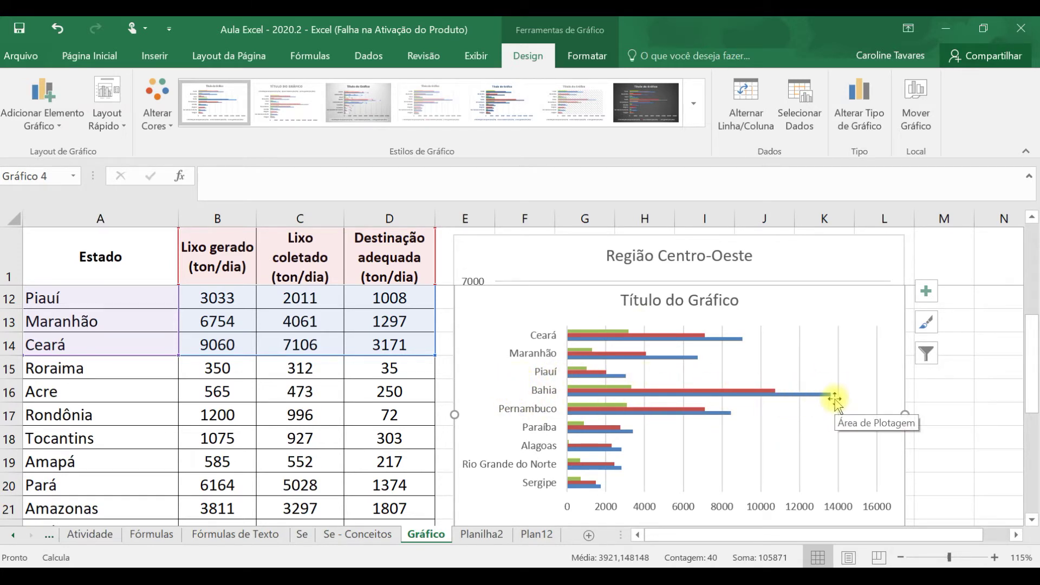
double_click(704, 299)
triple_click(677, 301)
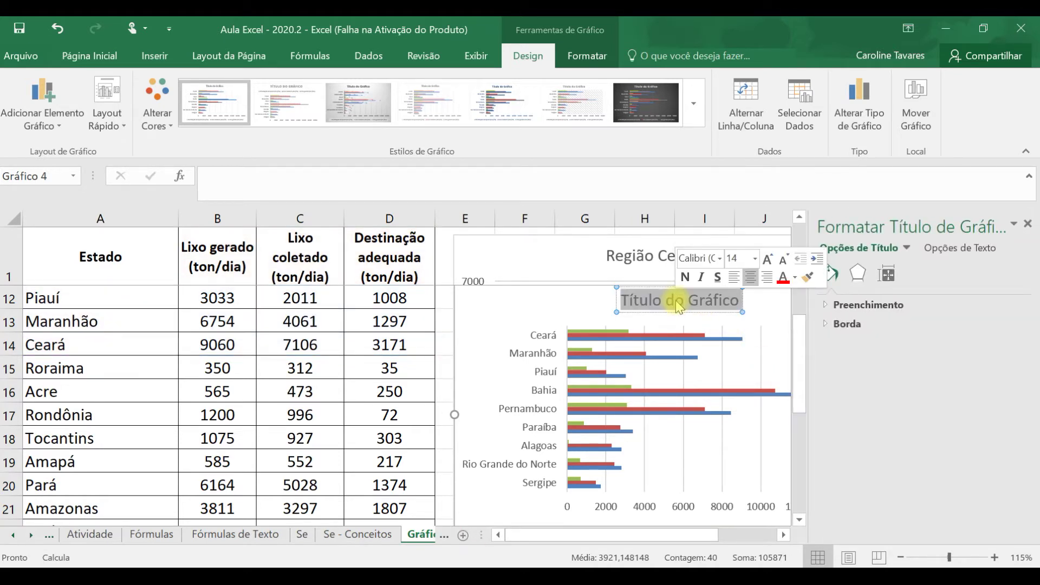
text(R)
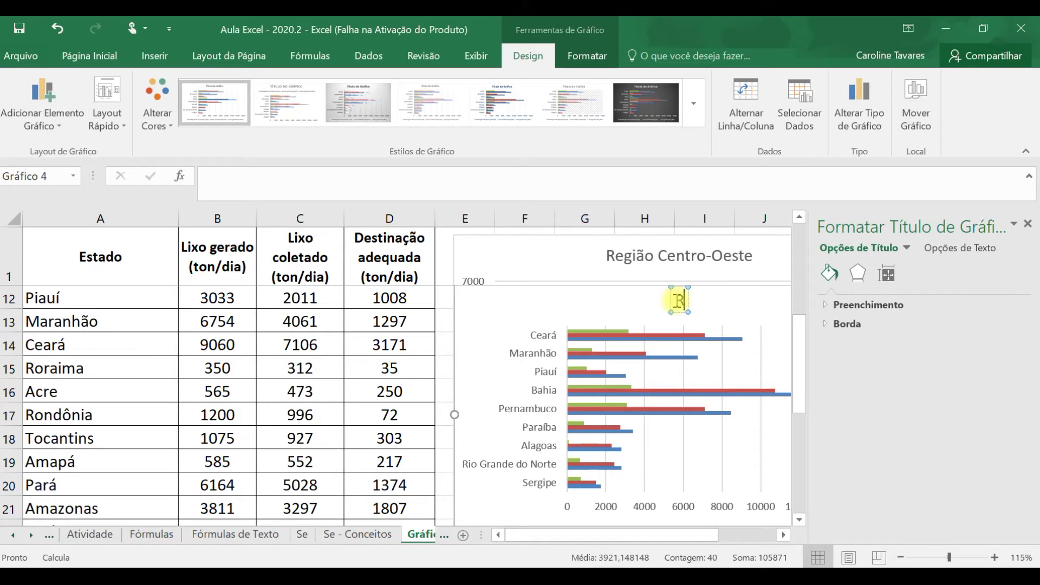
text(egião Nordeste)
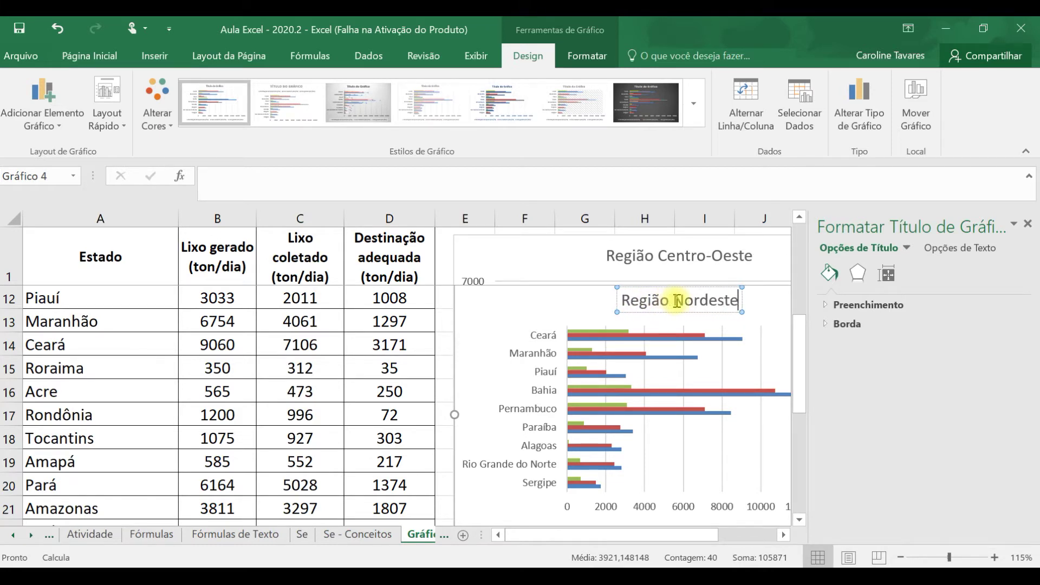
click(444, 384)
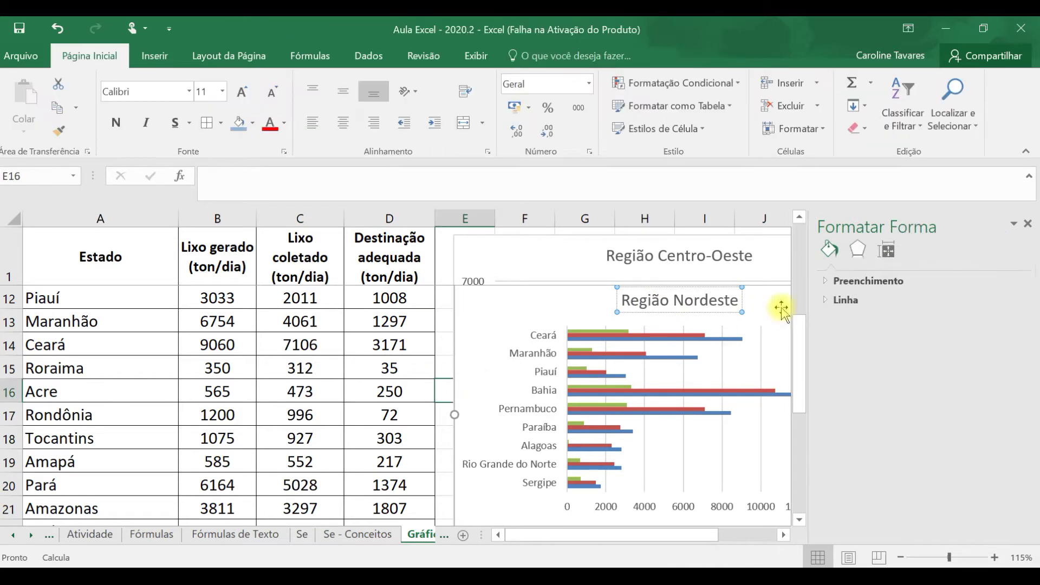
click(1027, 224)
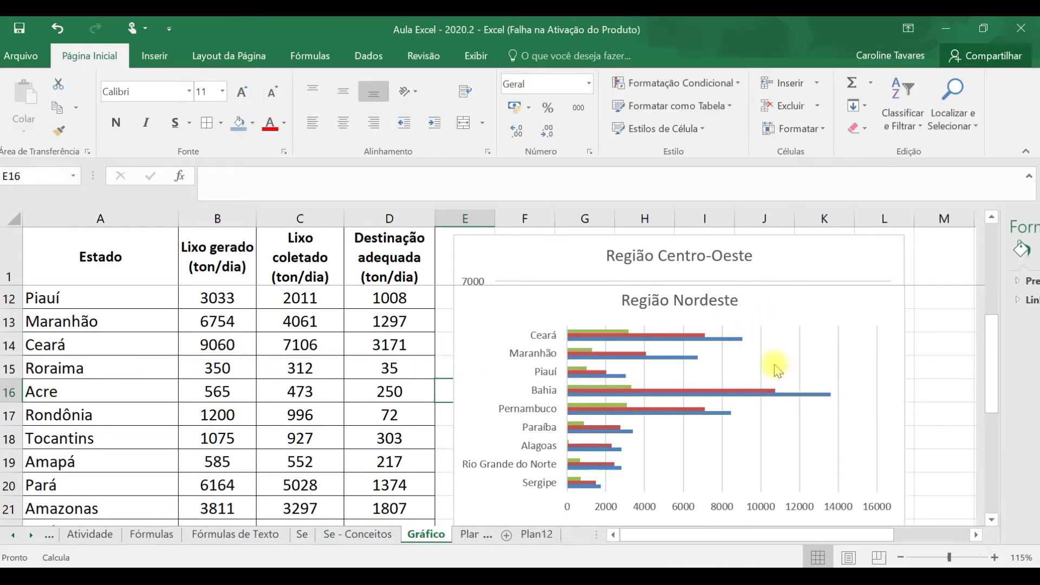
Step: Apply the last chart style in the gallery to the Região Nordeste bar chart and deselect the chart
click(856, 309)
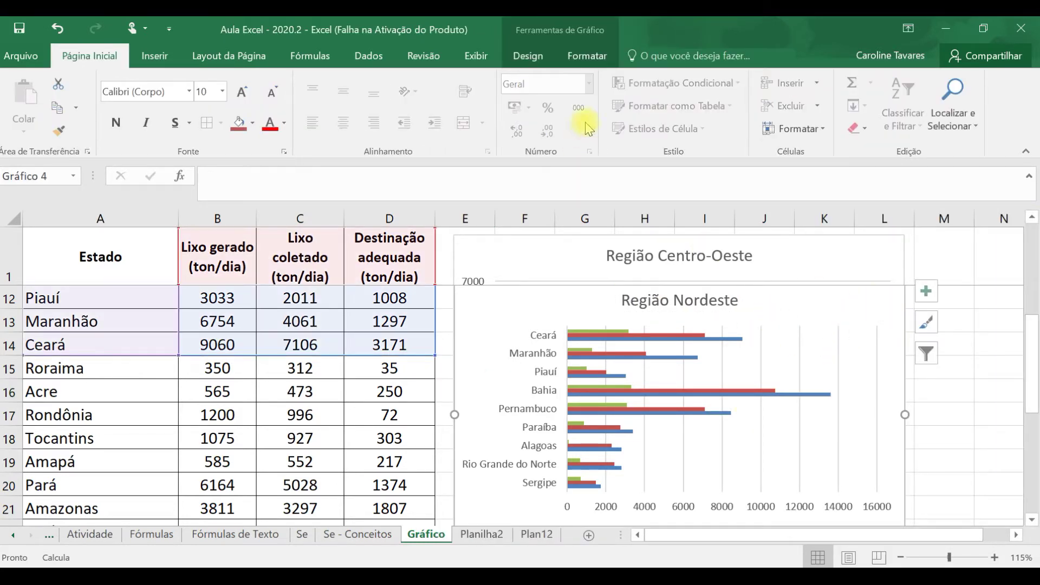
click(539, 60)
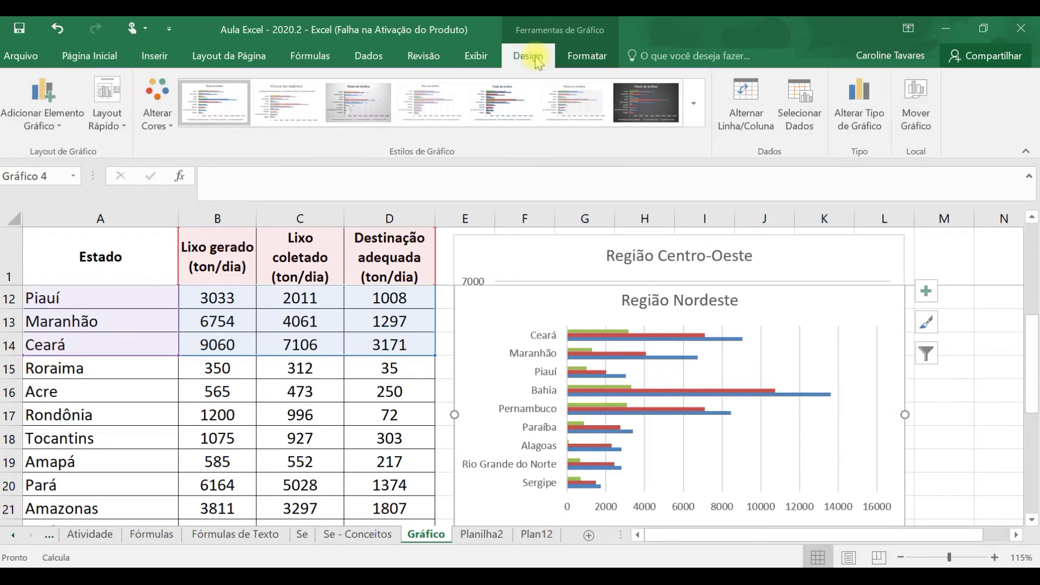
click(696, 111)
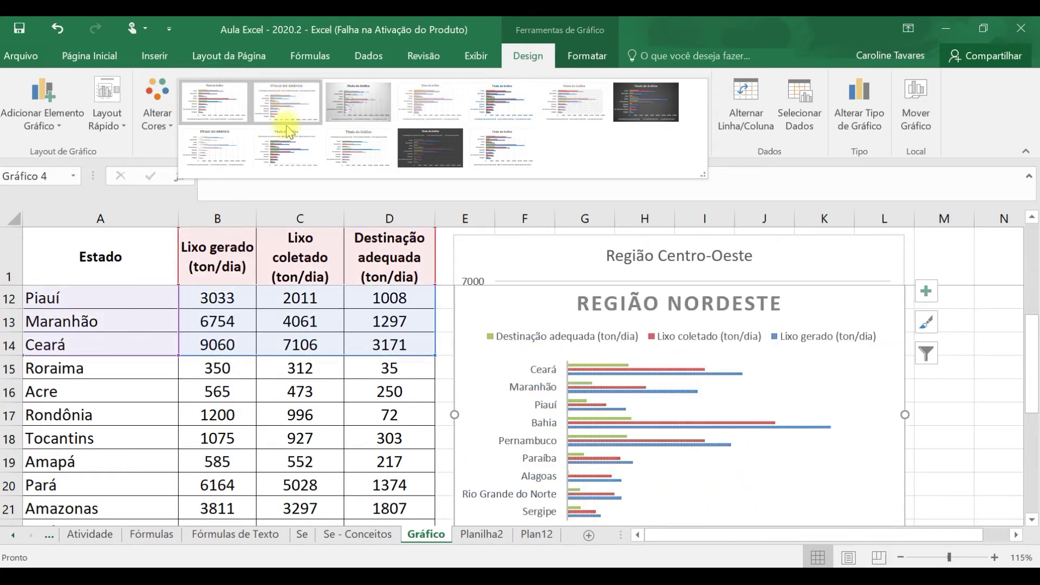
click(510, 155)
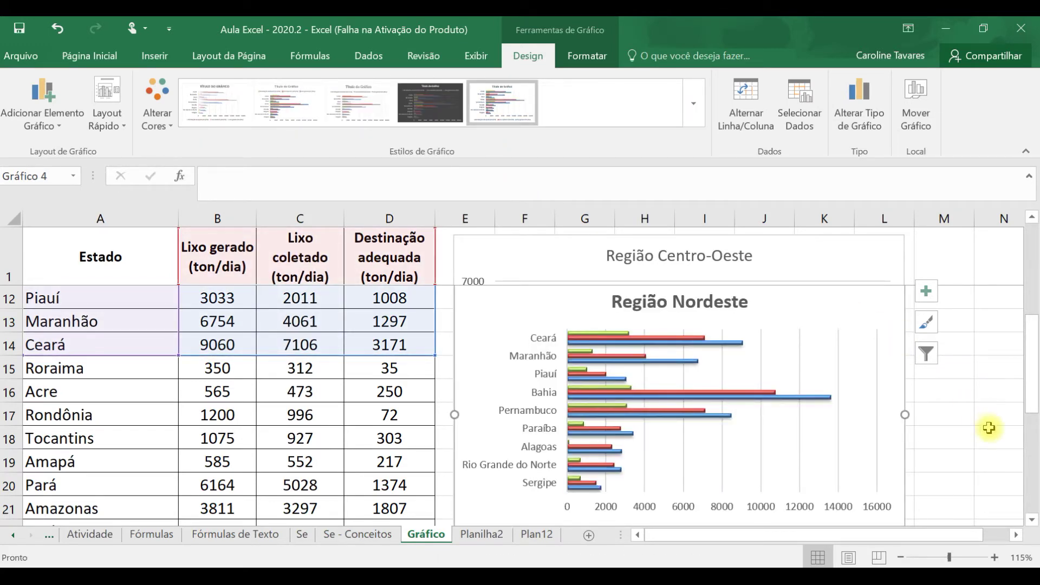
click(955, 428)
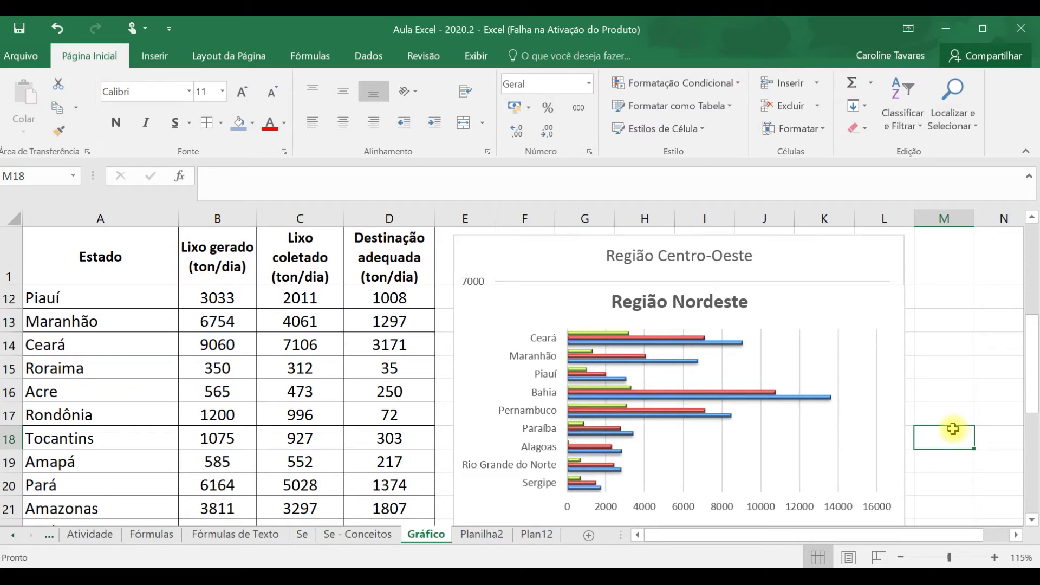
Step: Insert the recommended stacked column chart (Coluna Empilhada) from the header row A1:D1 plus the Roraima to Amazonas rows, A15:D21
scroll(953, 429, up, 3)
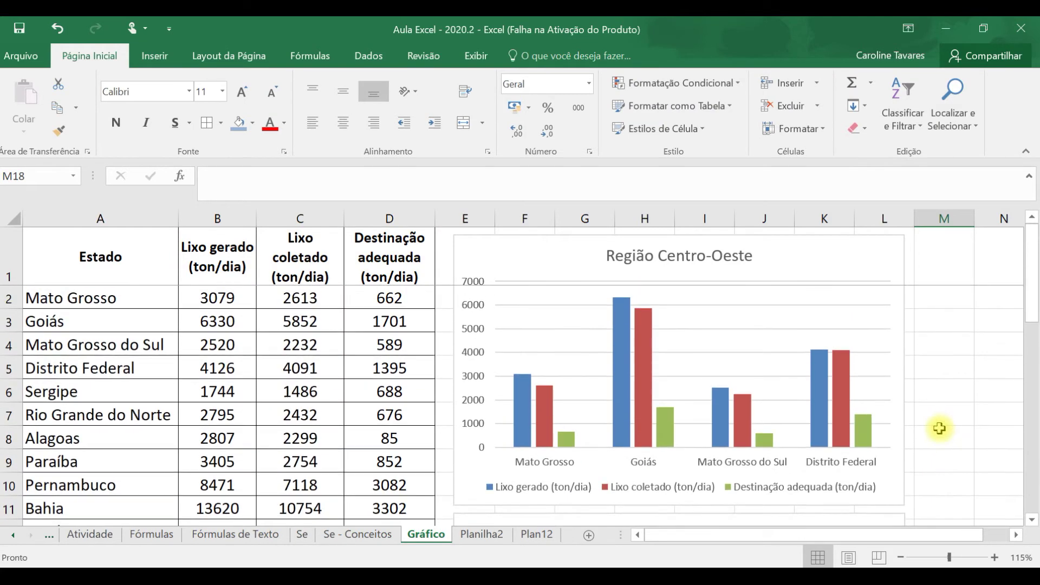
scroll(938, 428, down, 4)
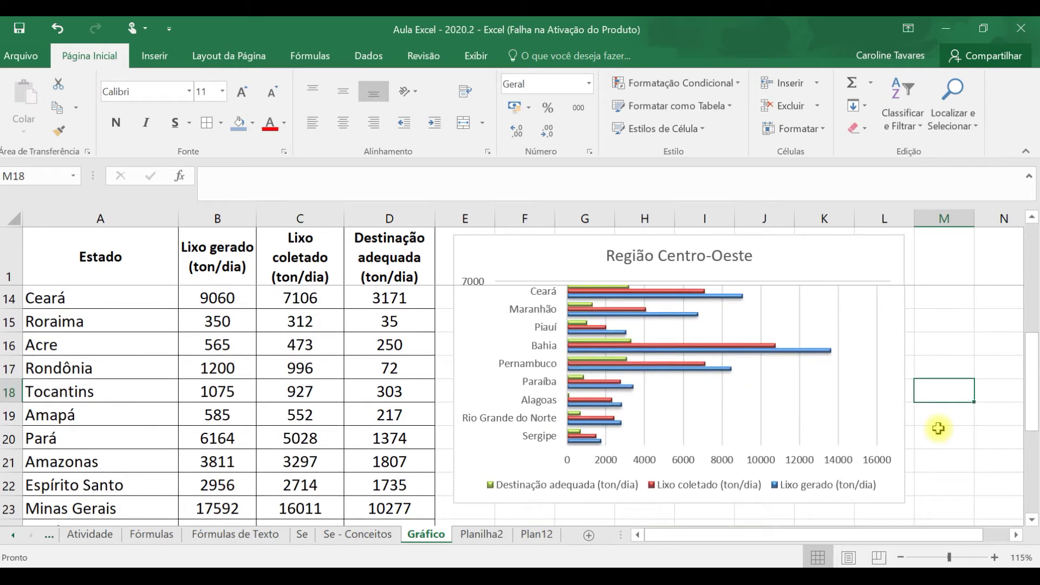
scroll(938, 428, down, 1)
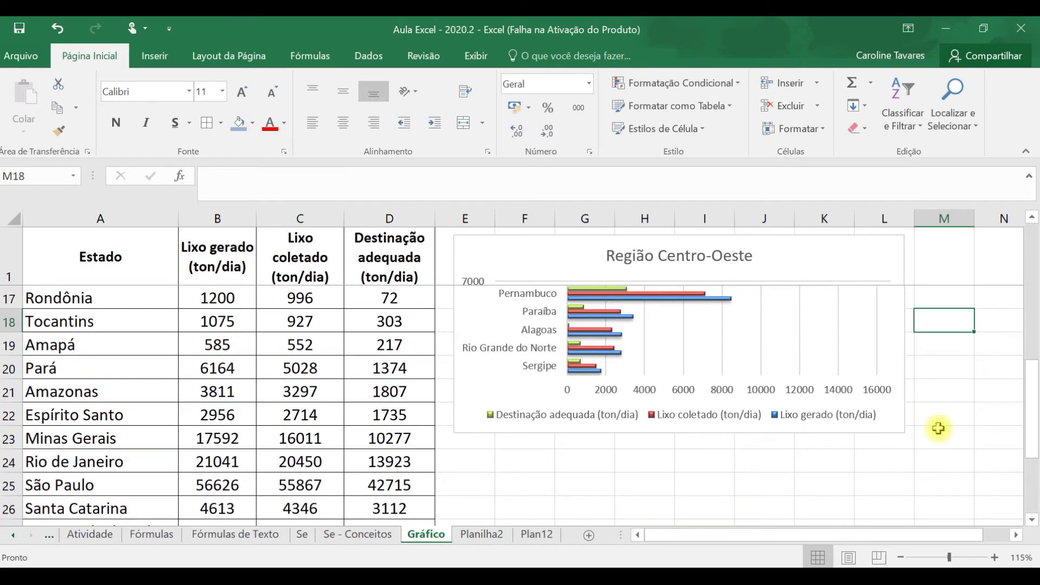
scroll(939, 429, up, 1)
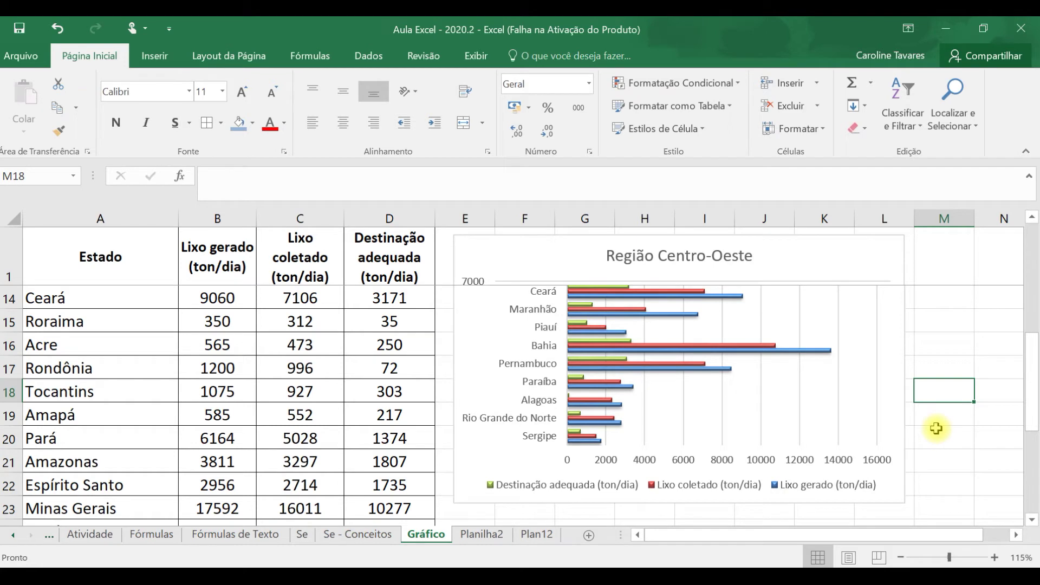
drag(87, 261, 380, 261)
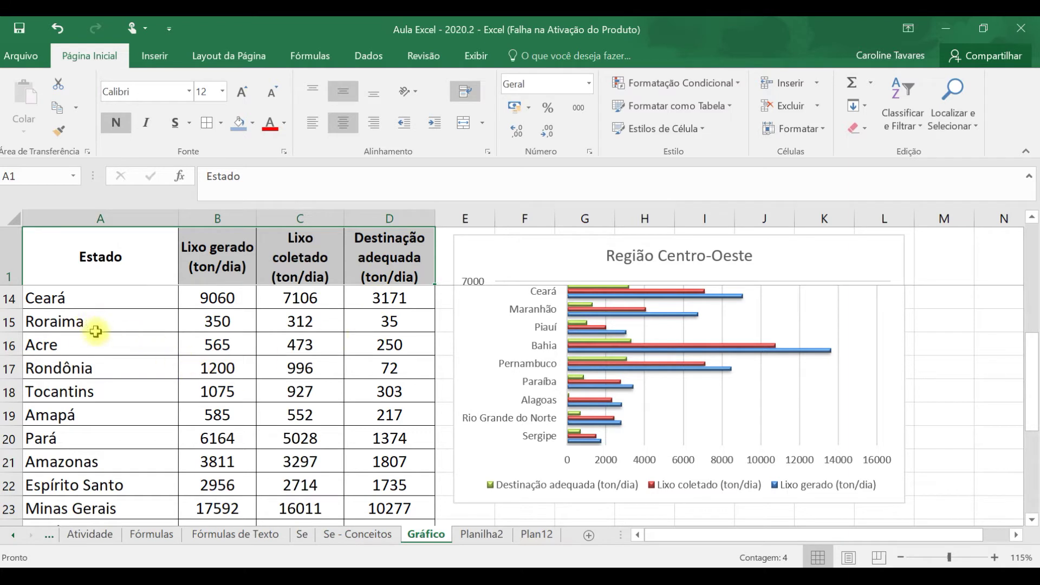
drag(100, 325, 396, 459)
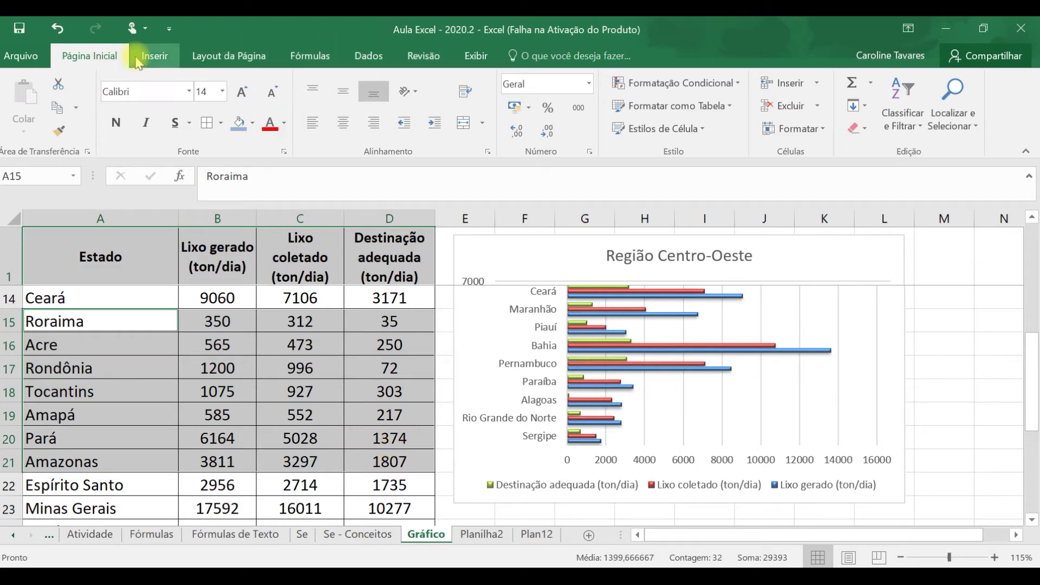
click(151, 56)
click(325, 94)
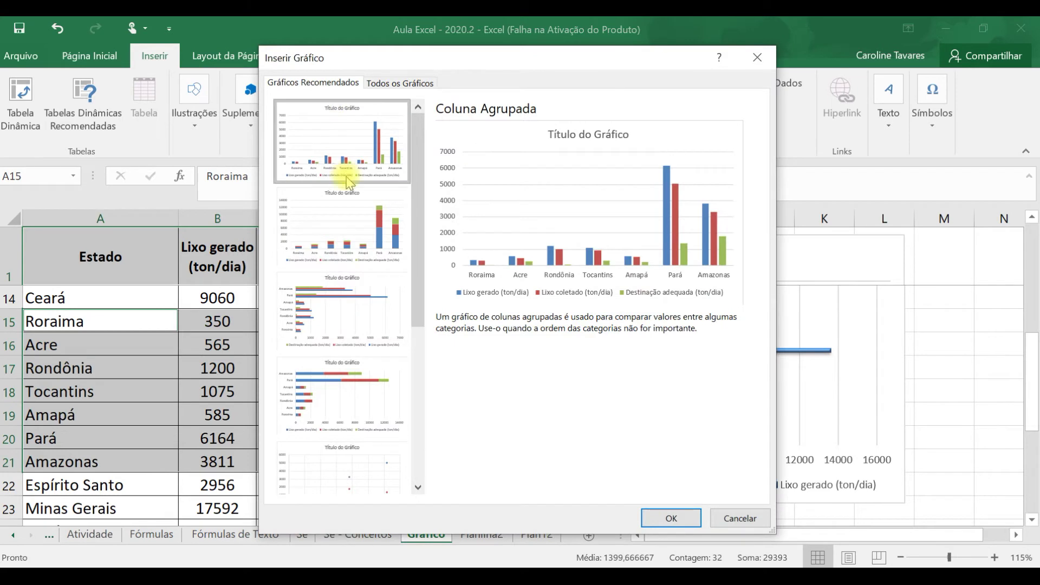
click(340, 238)
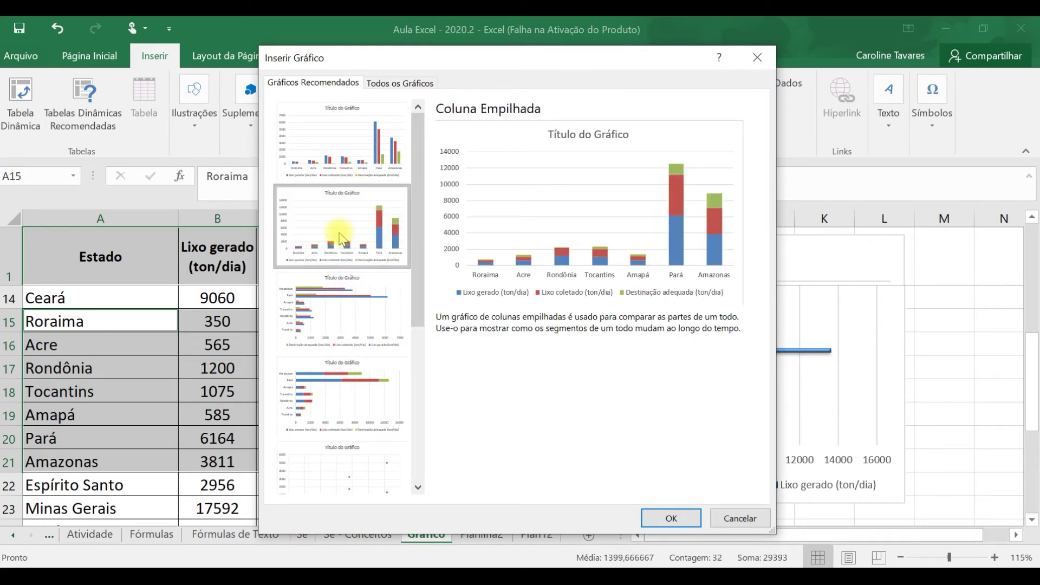
click(672, 518)
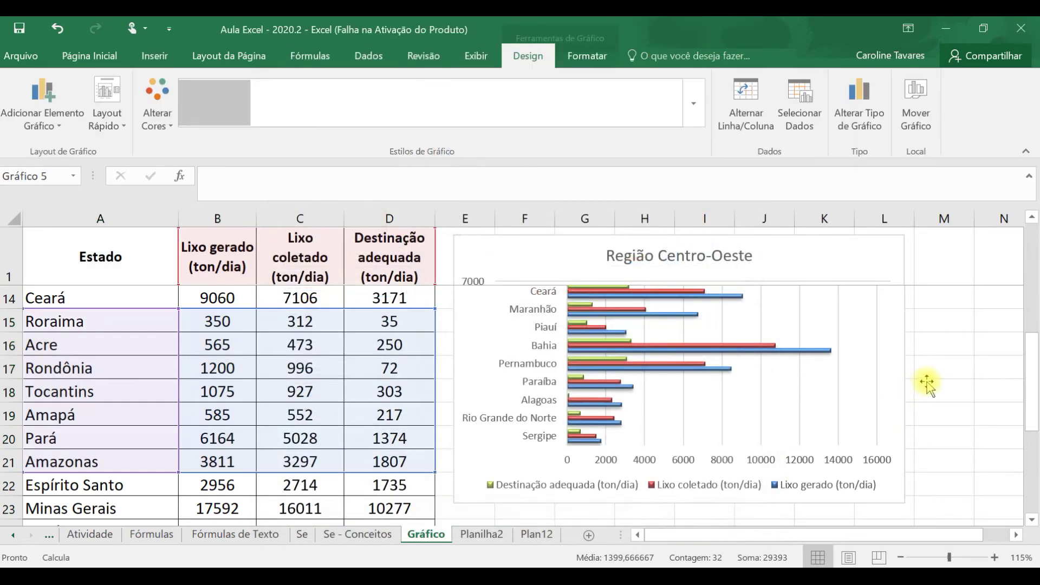
Step: Move the new stacked column chart beside the table, directly below the Região Nordeste chart
scroll(948, 368, down, 1)
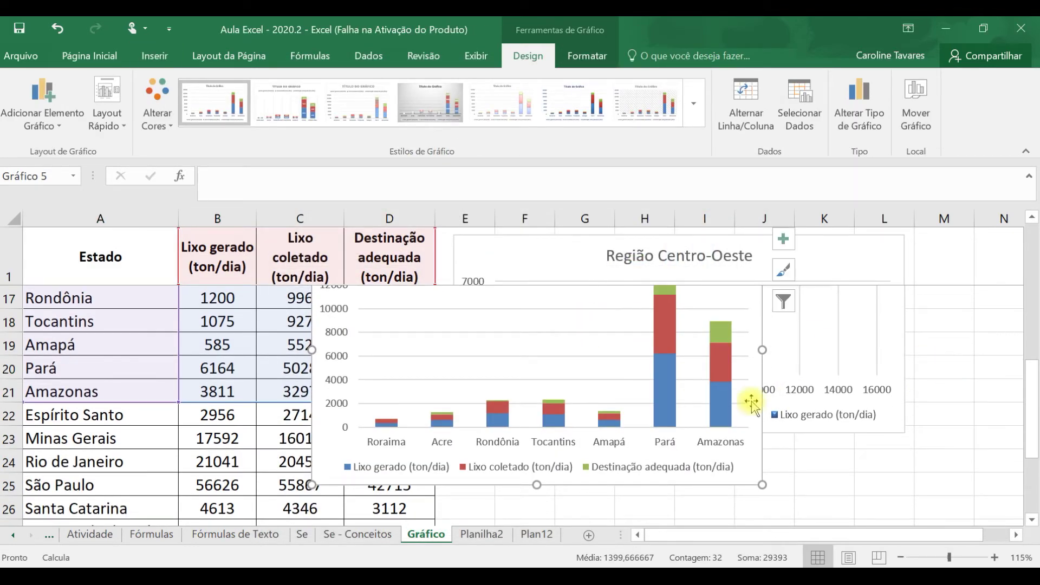
scroll(704, 373, up, 1)
drag(627, 304, 769, 489)
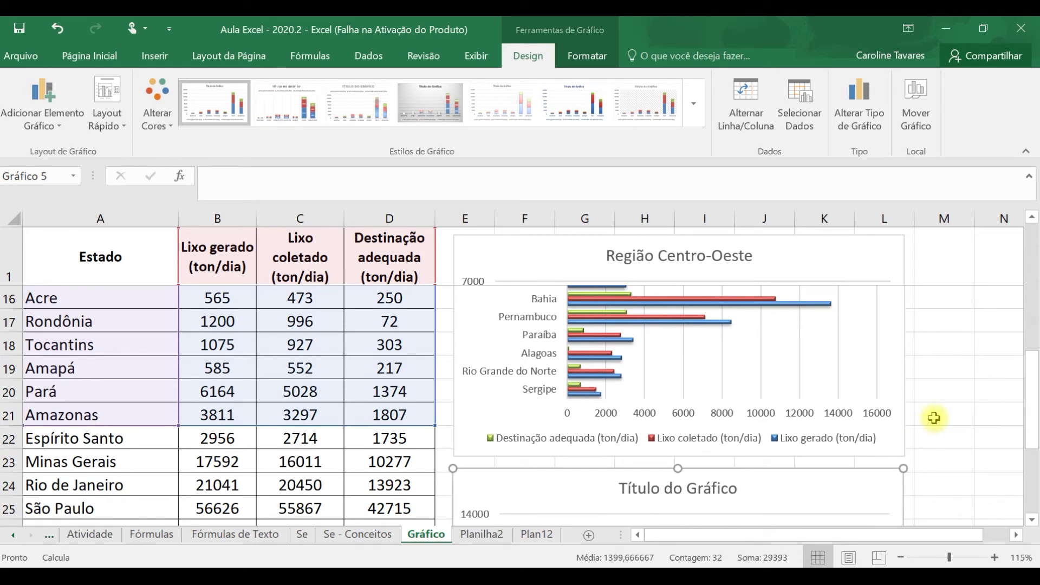
scroll(934, 418, down, 3)
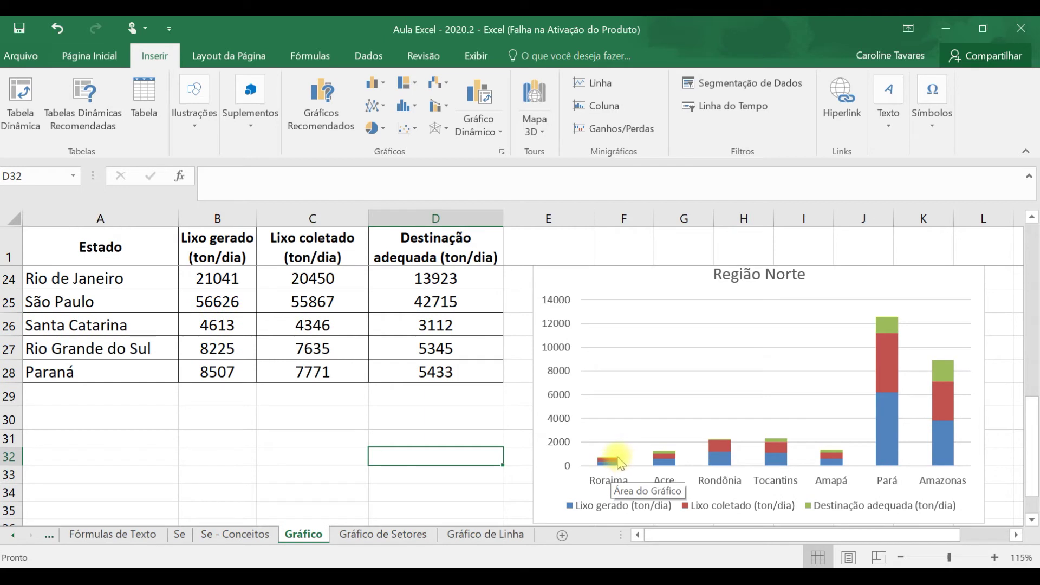
Step: Try the Coluna Agrupada type on the Região Norte chart and return it to Coluna Empilhada
mouse_move(672, 465)
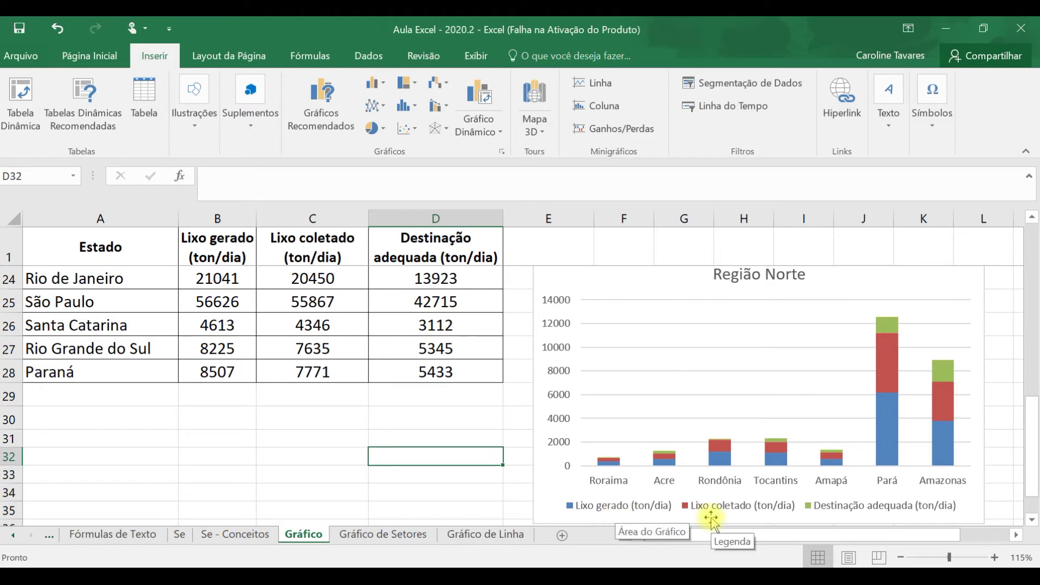
click(968, 281)
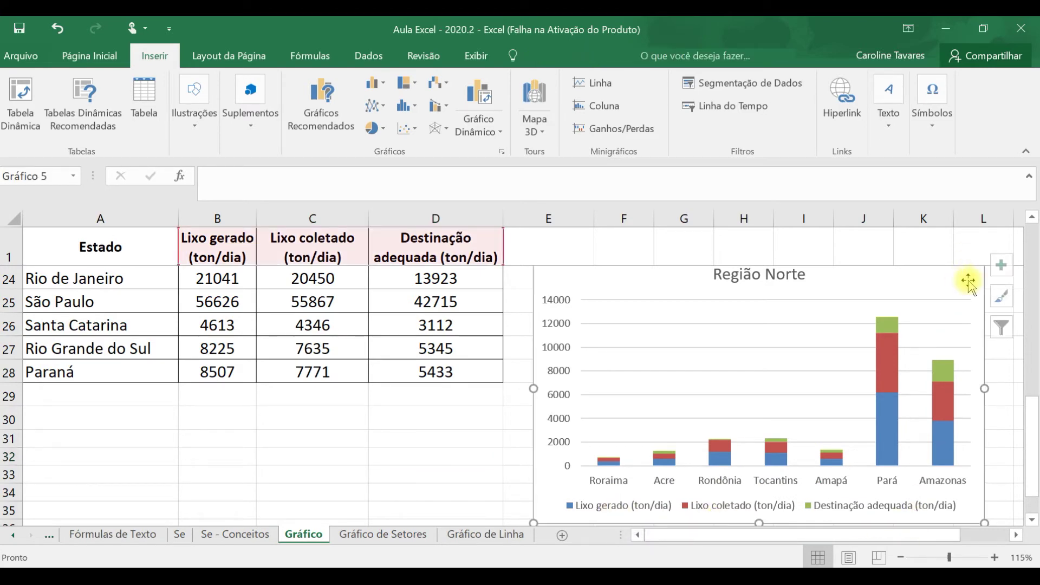
click(335, 102)
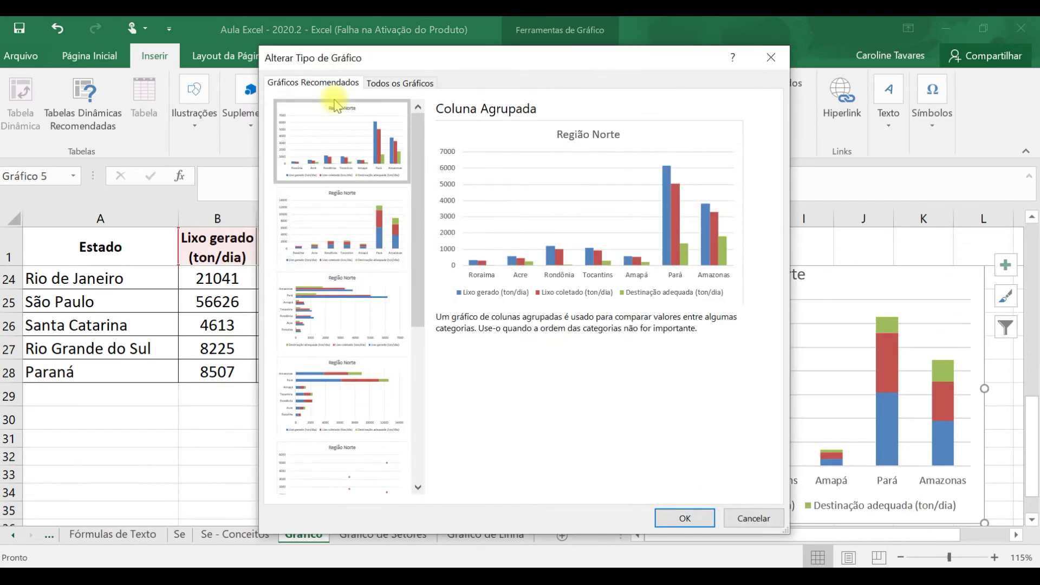
click(686, 519)
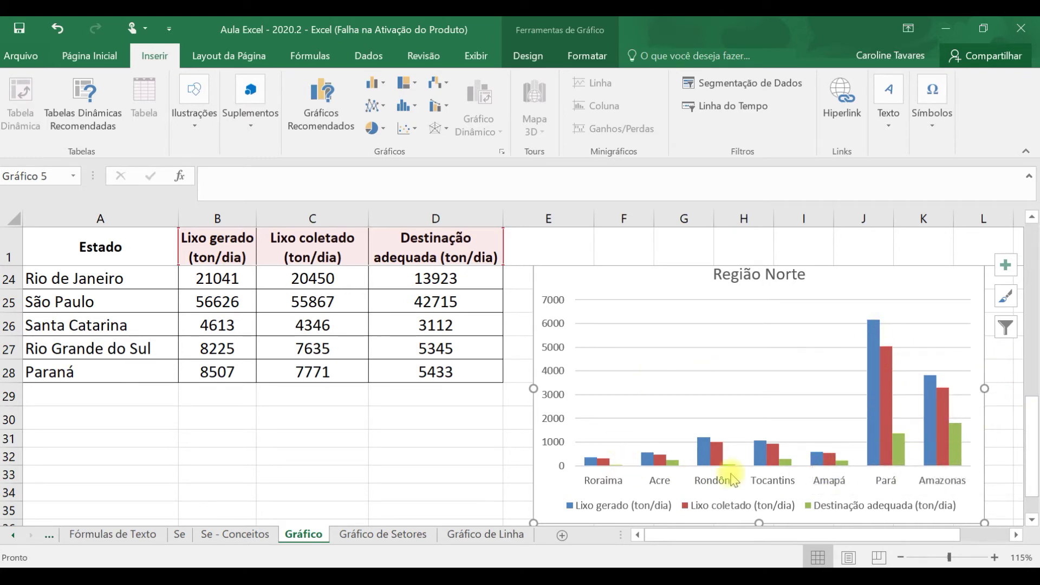
click(321, 103)
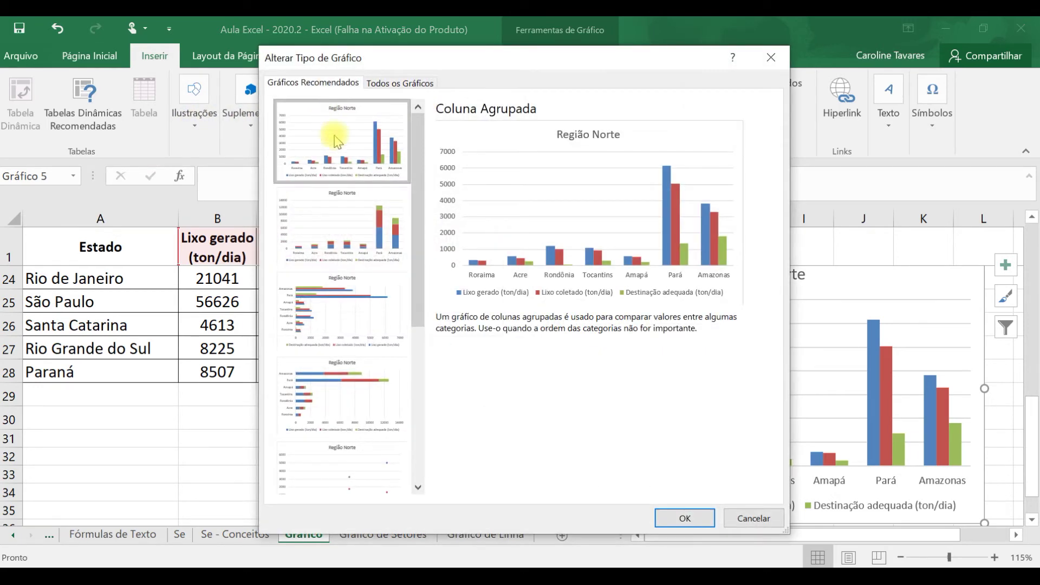
click(357, 237)
click(685, 518)
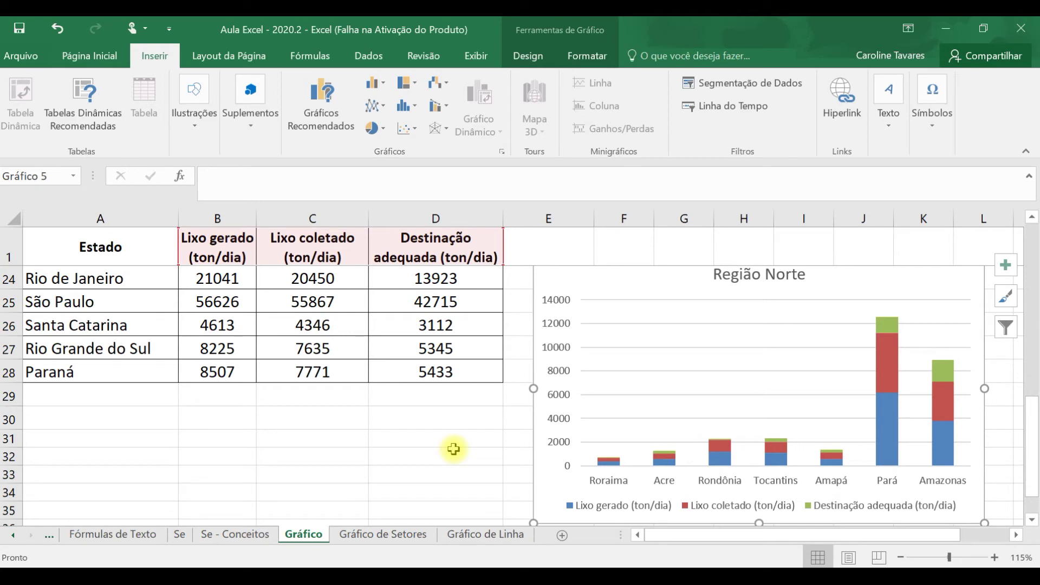
Step: Insert the recommended stacked bar chart (Barras Empilhadas) from the header row A1:D1 plus the Espírito Santo to São Paulo rows, A22:D25
scroll(454, 448, up, 1)
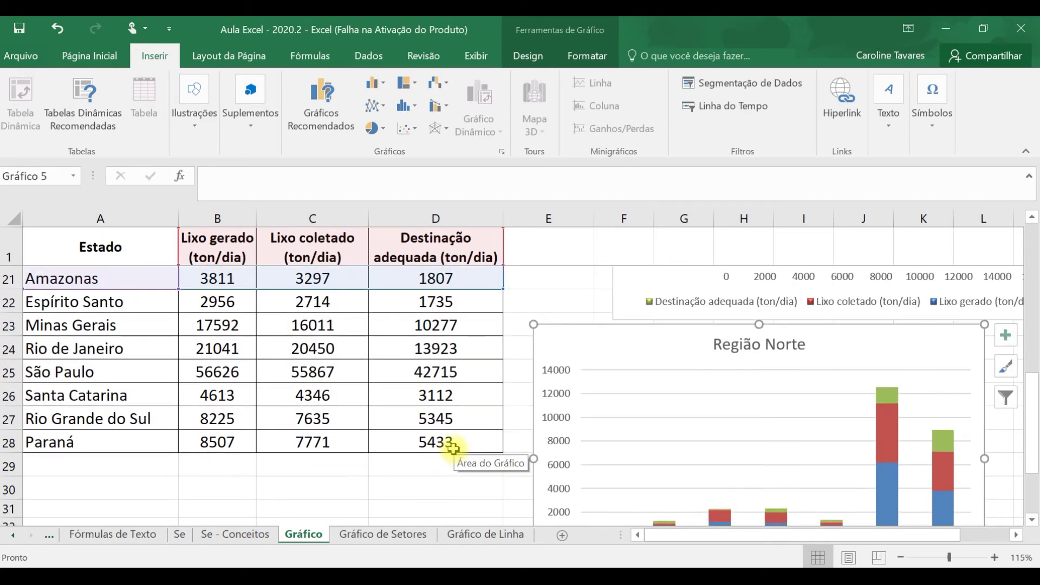
click(142, 306)
drag(132, 238, 401, 260)
drag(103, 304, 426, 381)
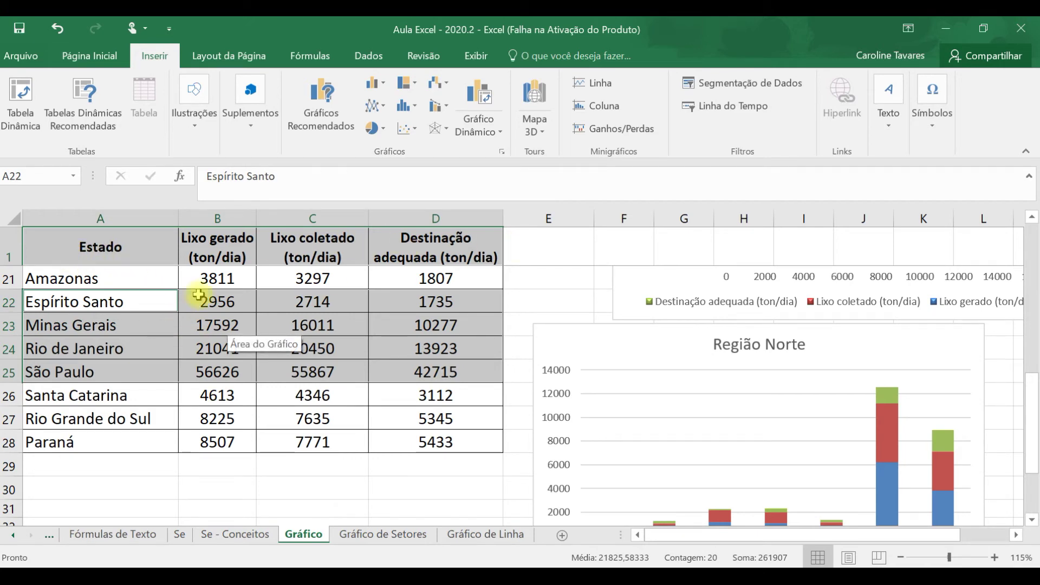
click(337, 126)
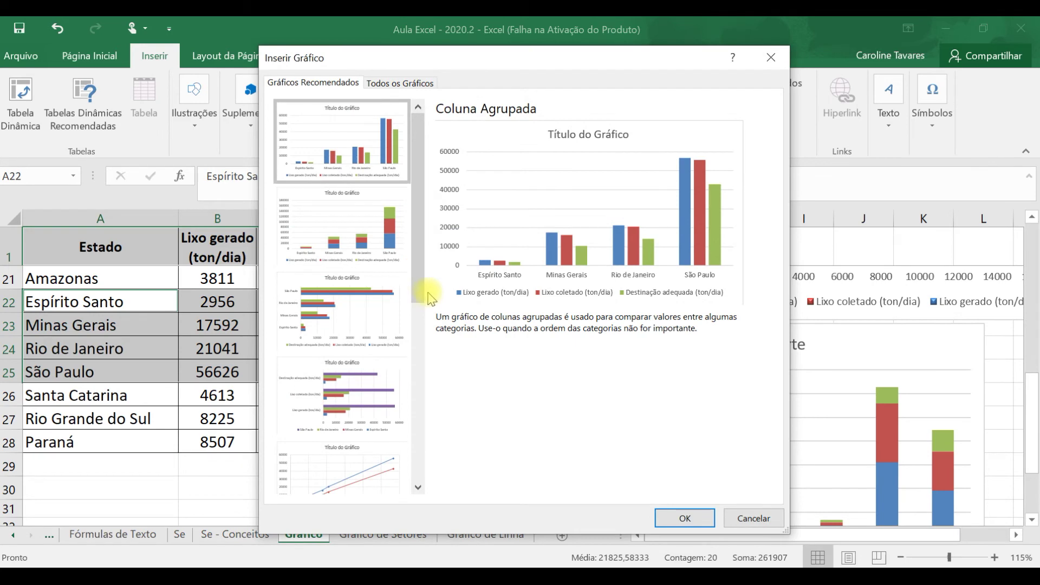
drag(422, 295, 418, 376)
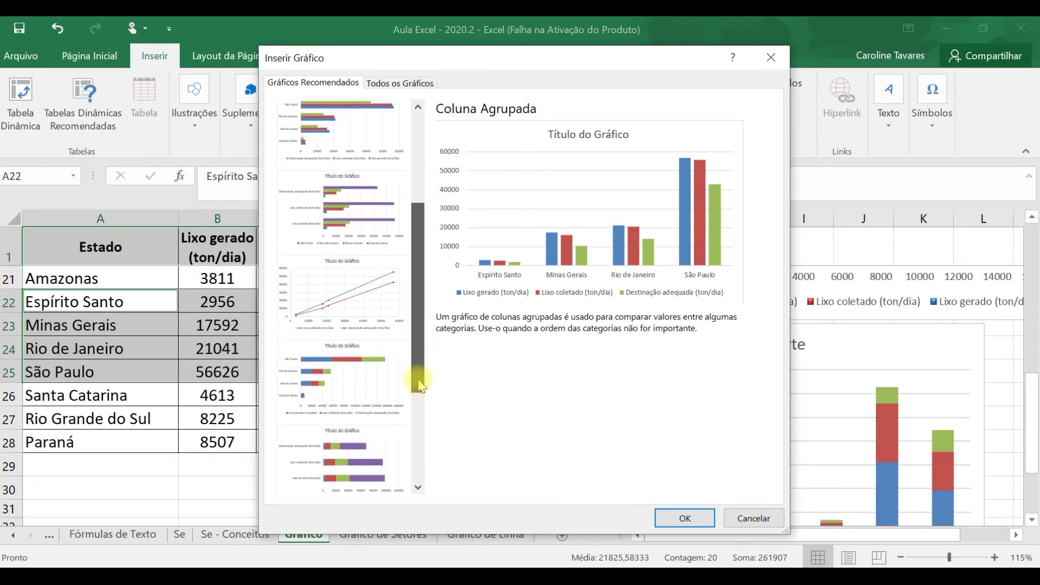
click(349, 390)
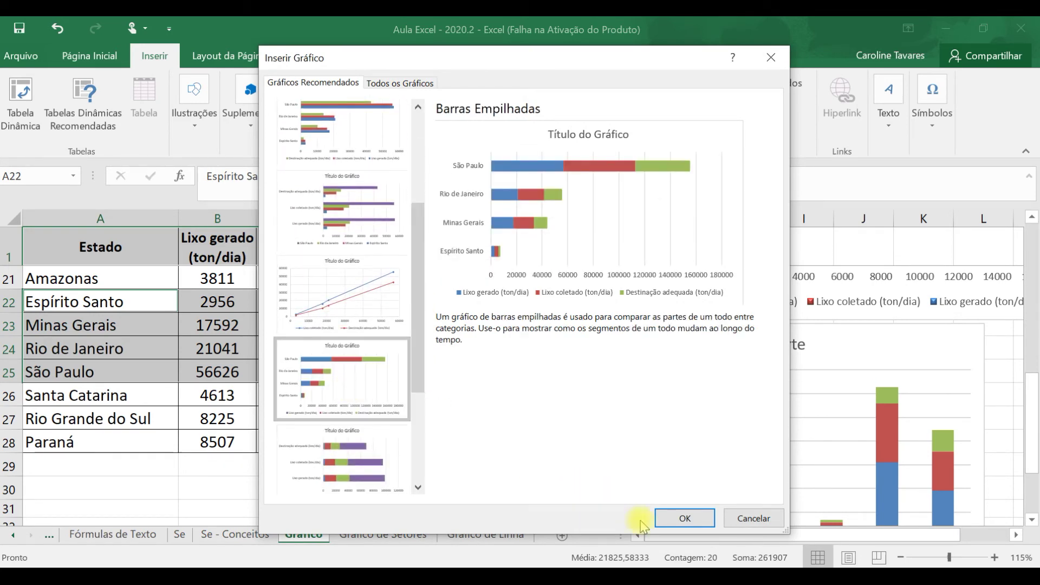
click(683, 518)
Step: Move the new stacked bar chart directly below the data table, starting around row 29
drag(607, 317, 378, 477)
scroll(516, 325, down, 2)
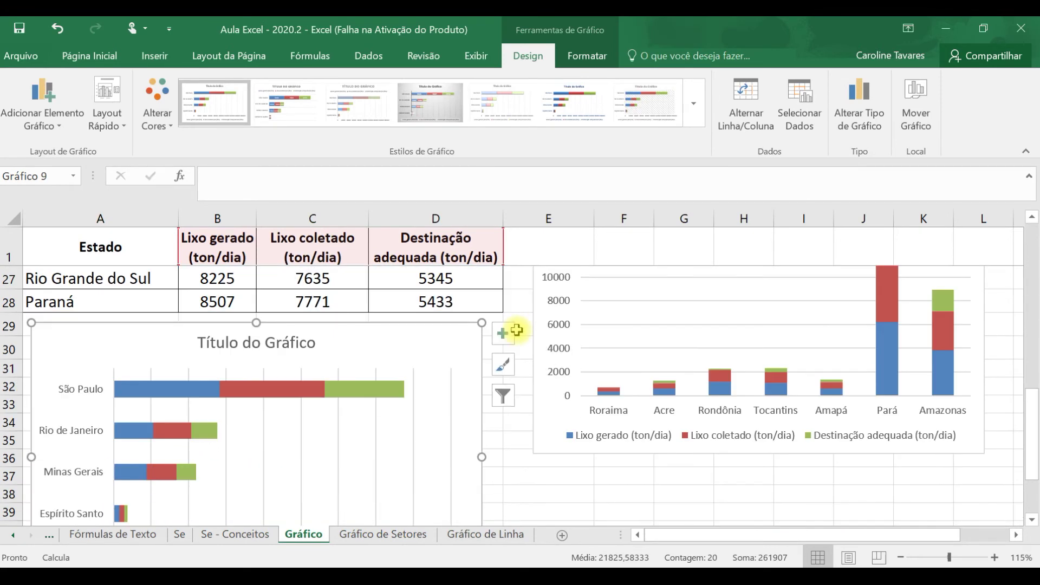
scroll(432, 383, down, 1)
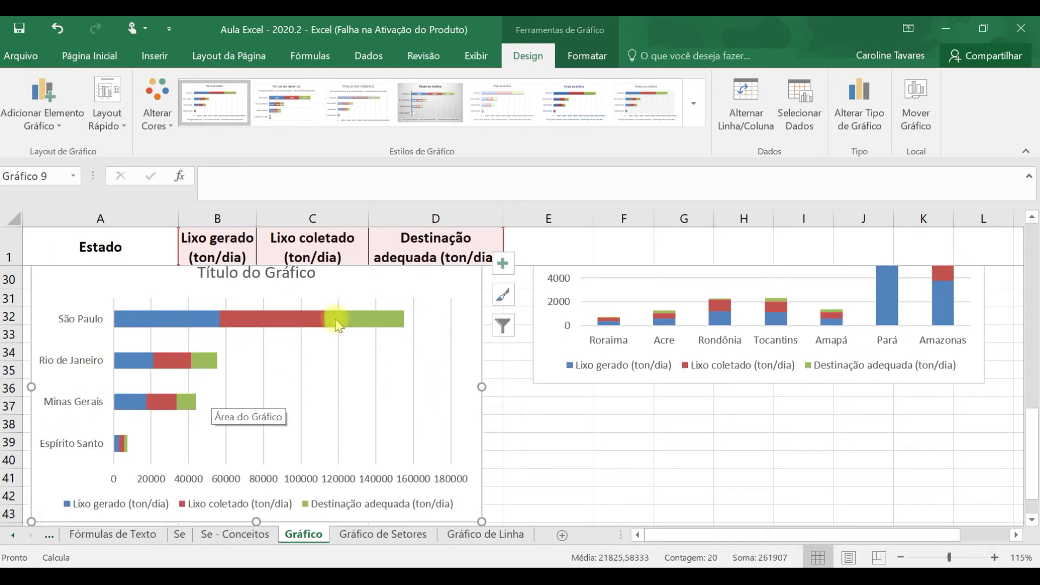
Step: Replace the stacked bar chart's placeholder title with "Região Sudeste" and deselect the chart
mouse_move(181, 326)
scroll(390, 358, up, 1)
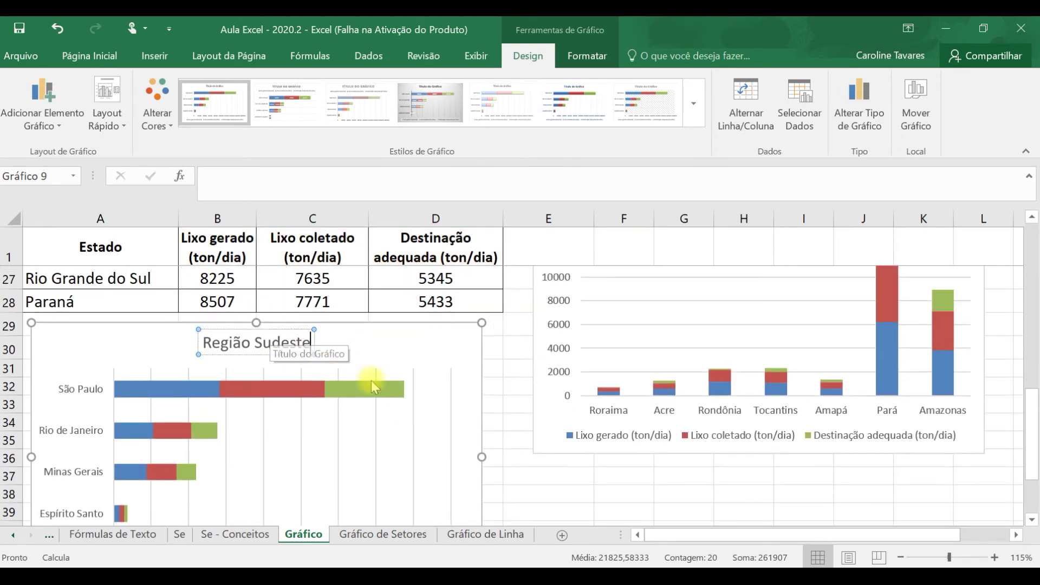
click(519, 472)
Step: Insert the recommended Coluna Agrupada chart with the states as series from headers A1:D1 plus the Santa Catarina to Paraná rows, A26:D28
scroll(251, 323, up, 1)
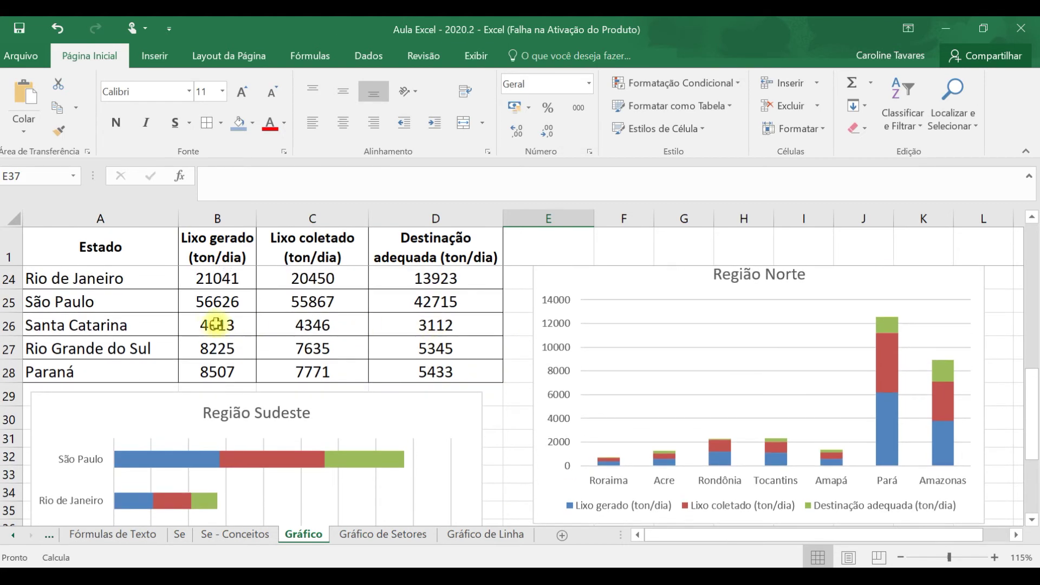
drag(146, 251, 463, 242)
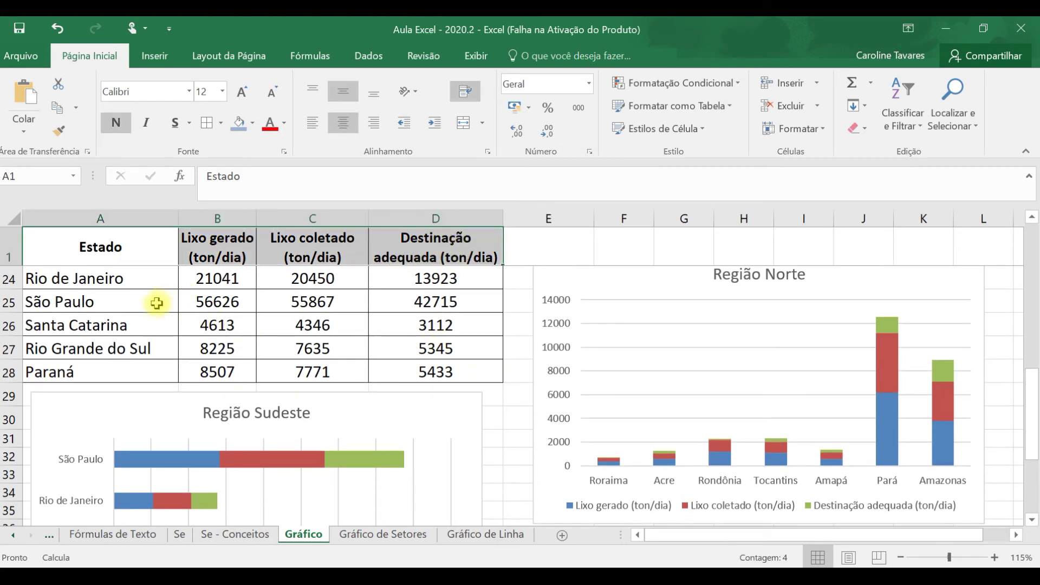
ctrl+drag(111, 327, 447, 370)
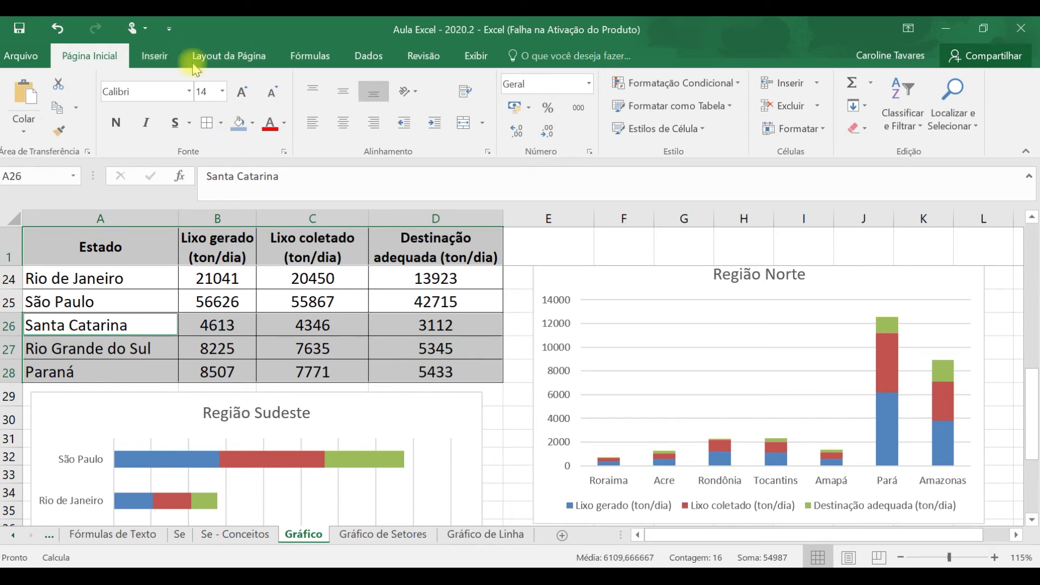
click(154, 56)
click(317, 114)
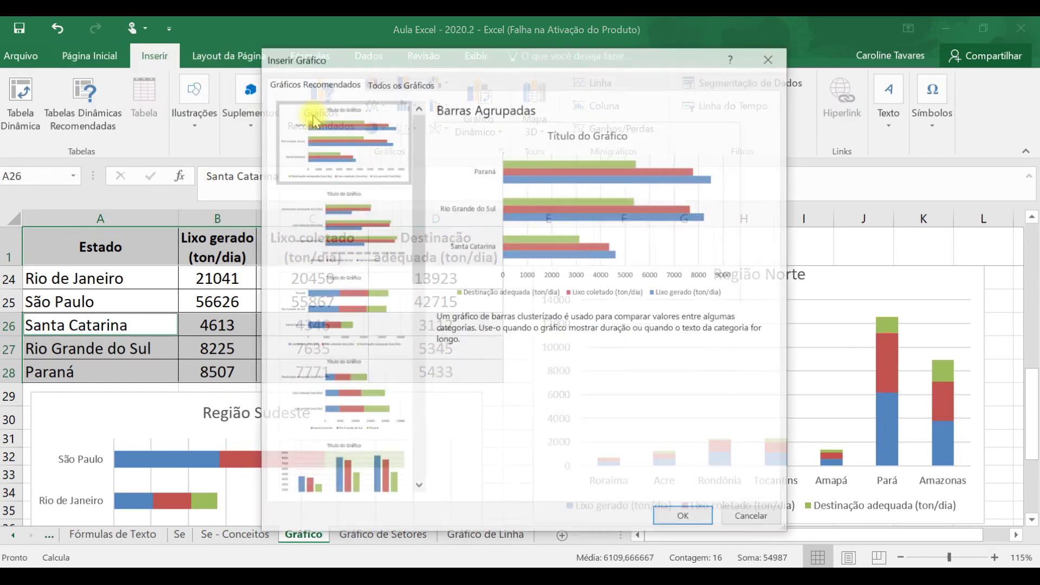
drag(421, 229, 415, 305)
click(374, 357)
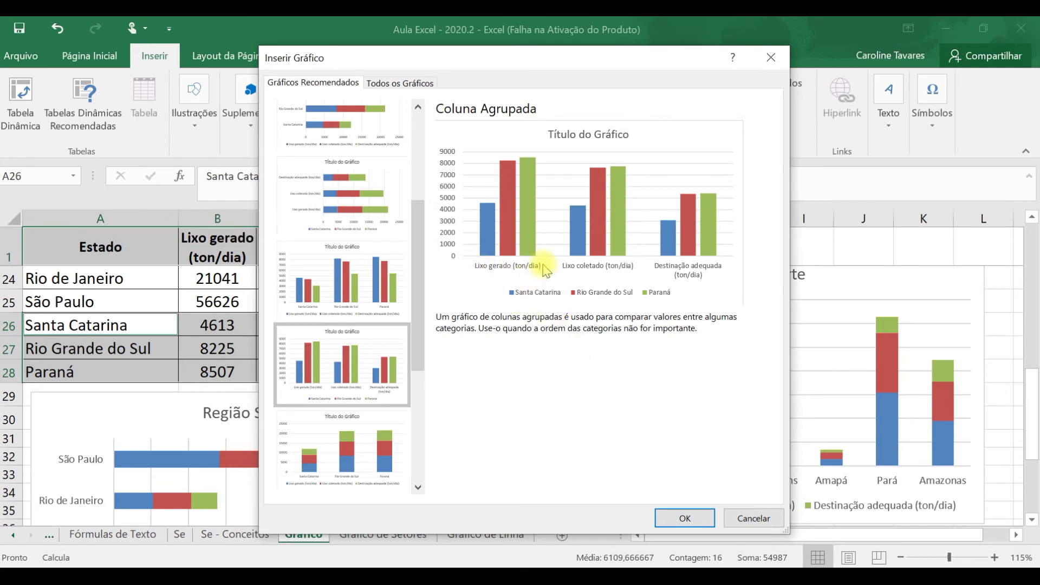
key(Up)
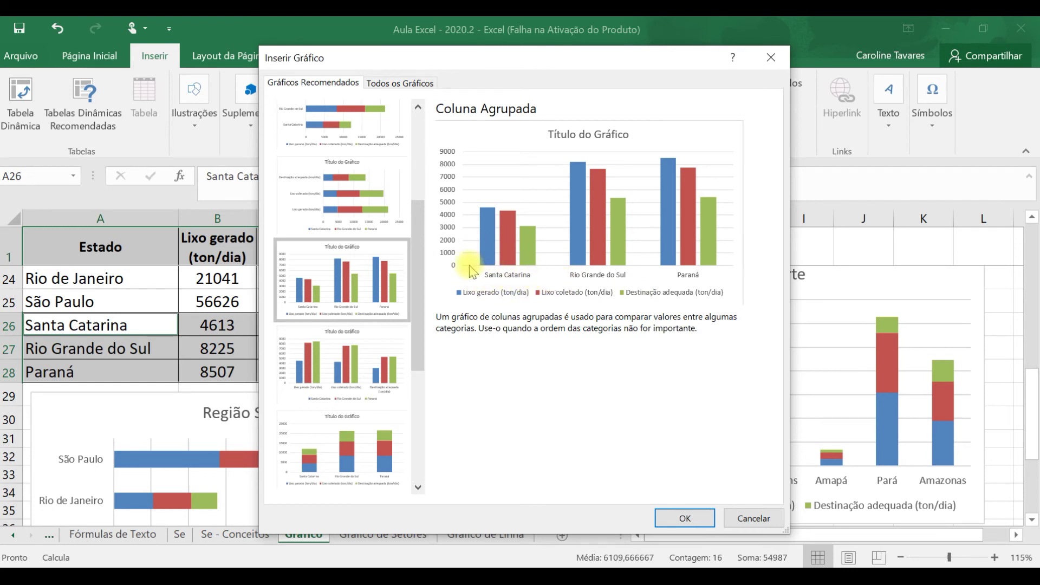
click(356, 335)
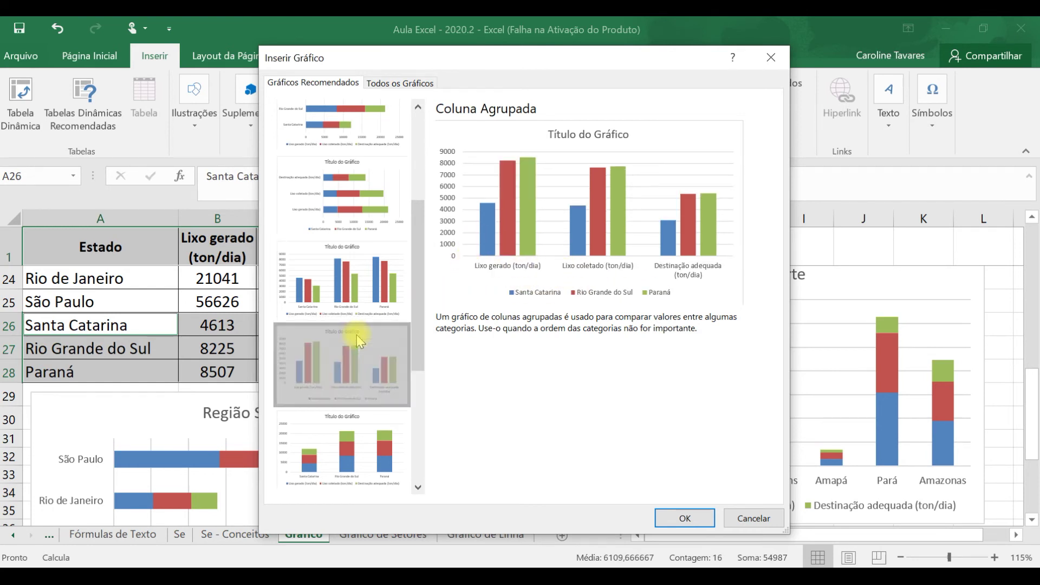
click(684, 519)
Step: Move the new clustered column chart directly below the Região Sudeste chart, starting around row 45
scroll(616, 320, down, 1)
scroll(616, 320, up, 2)
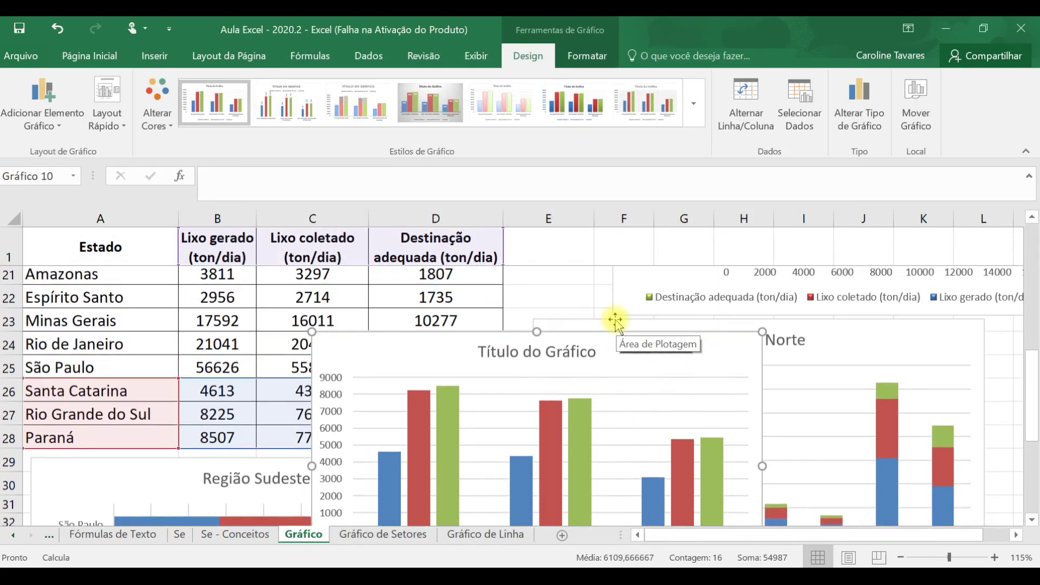
drag(611, 360, 500, 502)
scroll(508, 388, down, 3)
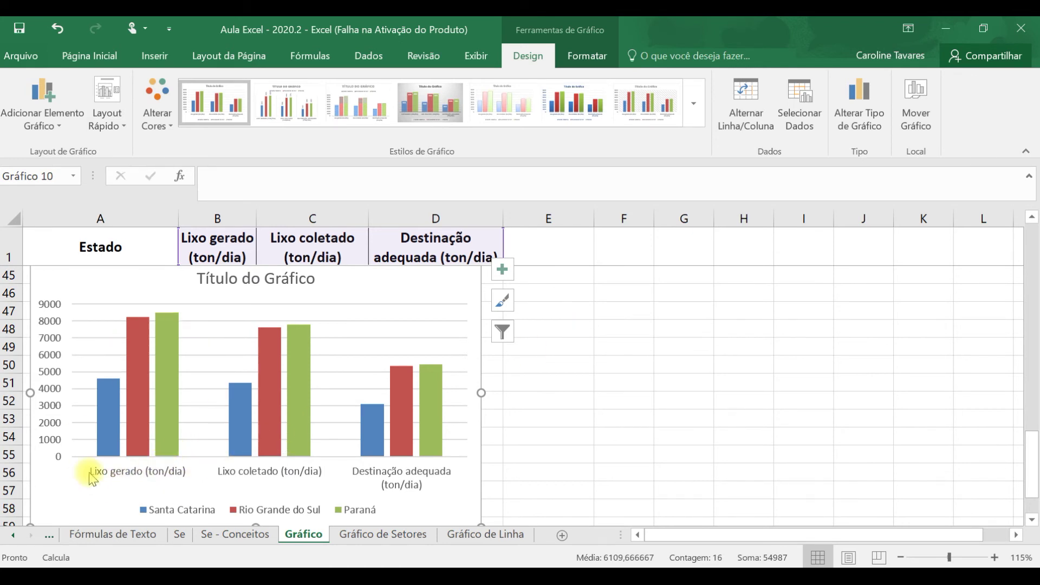
Step: Replace the clustered column chart's placeholder title with "Região Sul" and switch its rows and columns so the states form the categories
mouse_move(143, 389)
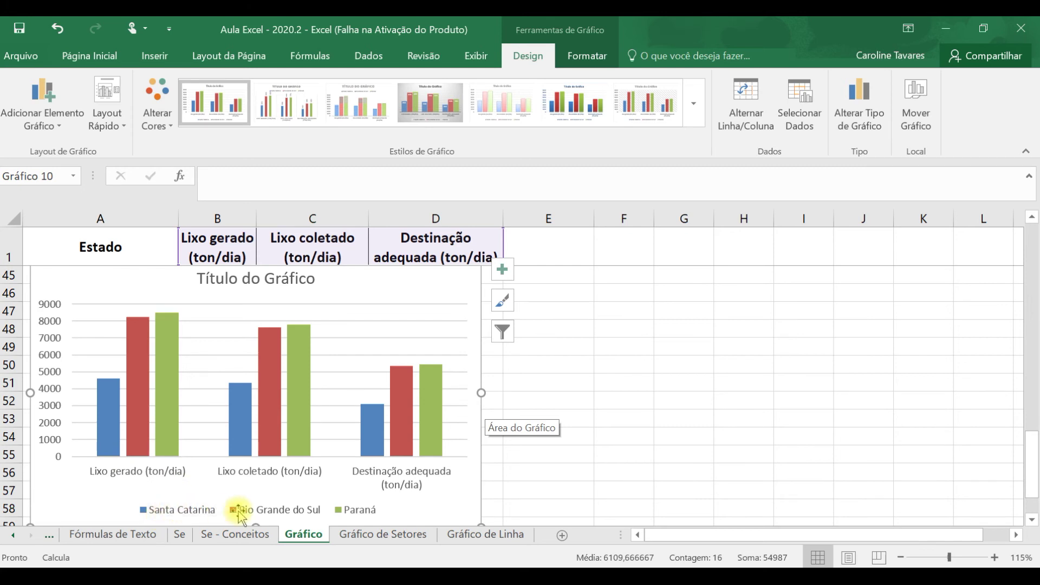
double_click(259, 284)
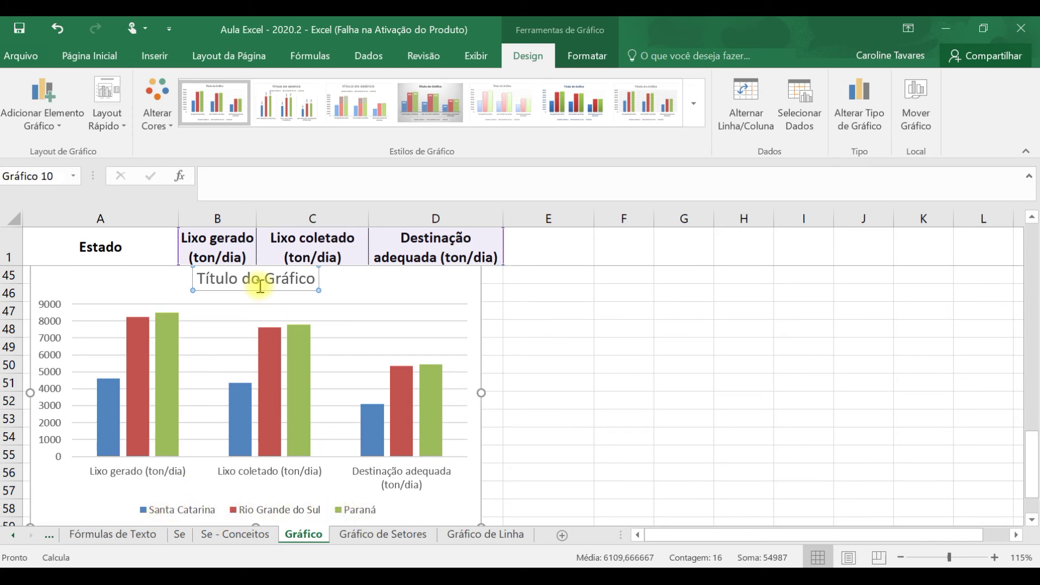
triple_click(260, 277)
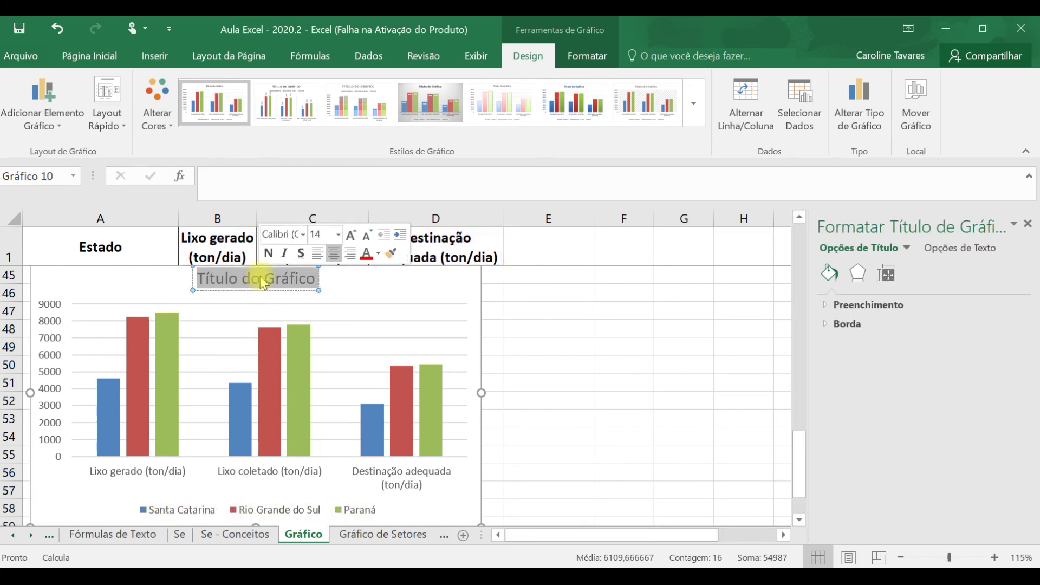
text(Região Sul)
click(383, 291)
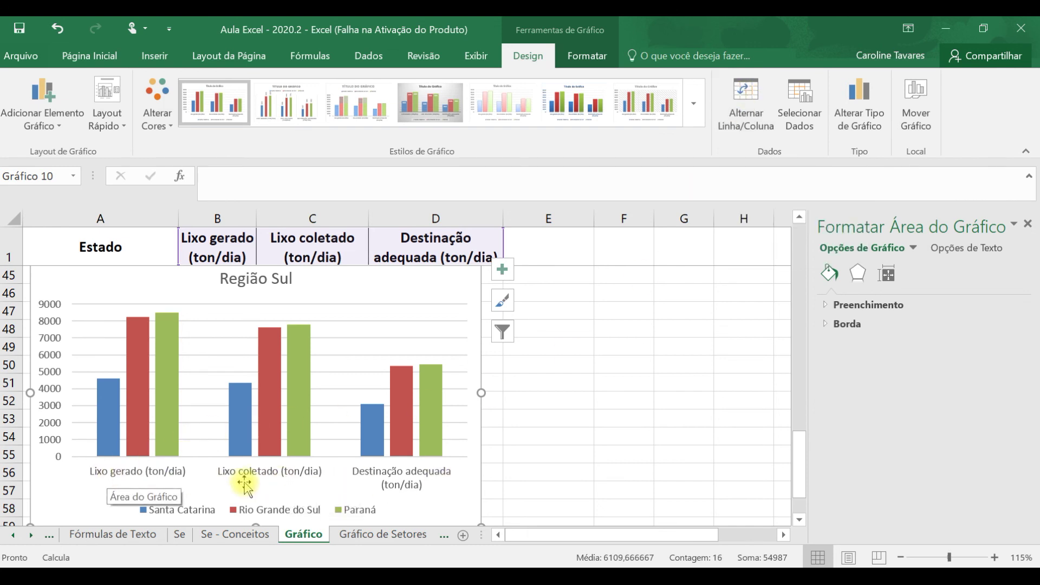
click(753, 100)
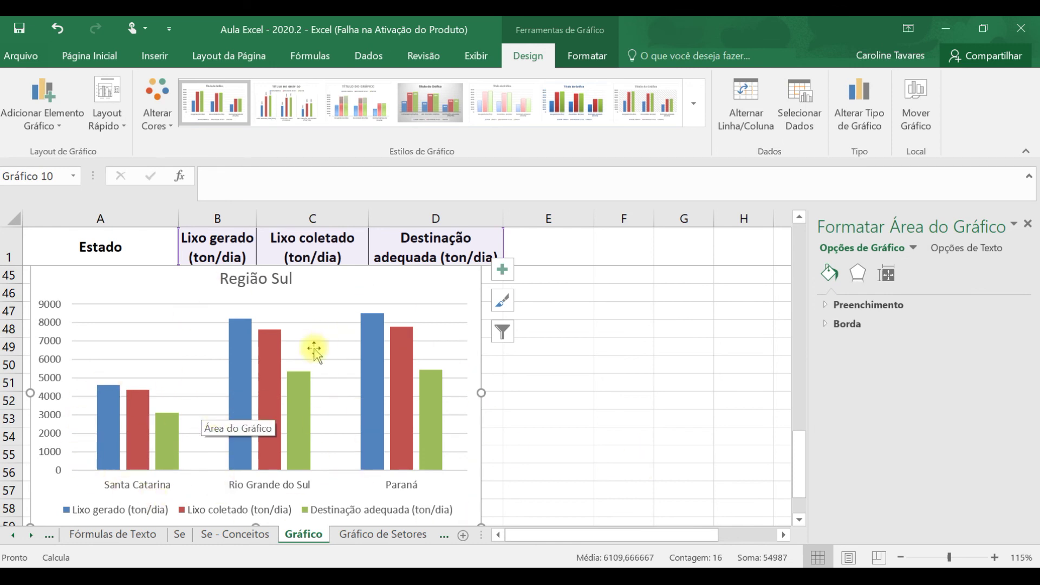
Step: Try the blue monochromatic palette on the Região Sul chart, return it to the first colorful palette, and deselect the chart
click(172, 128)
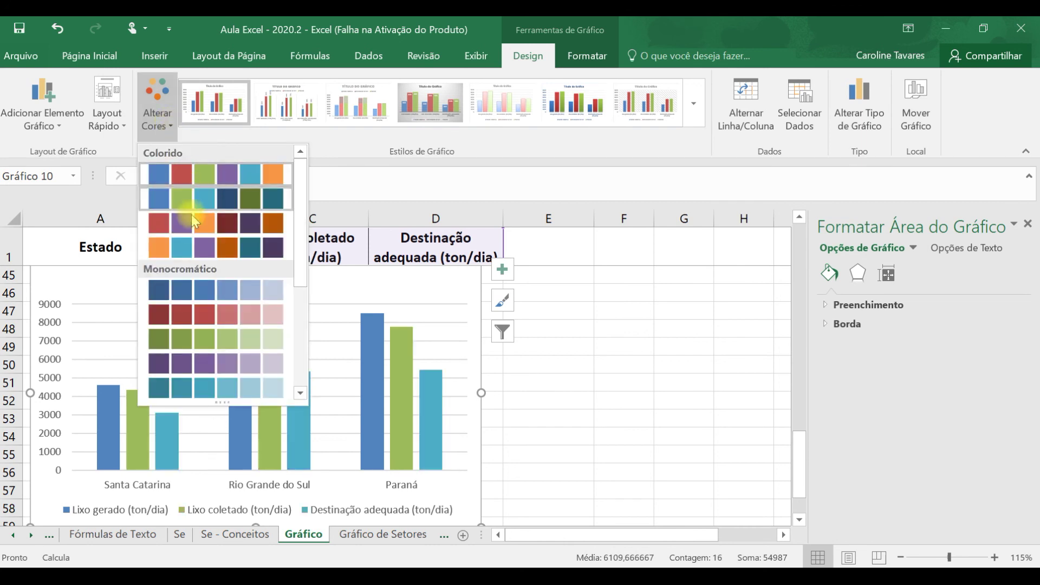
click(227, 290)
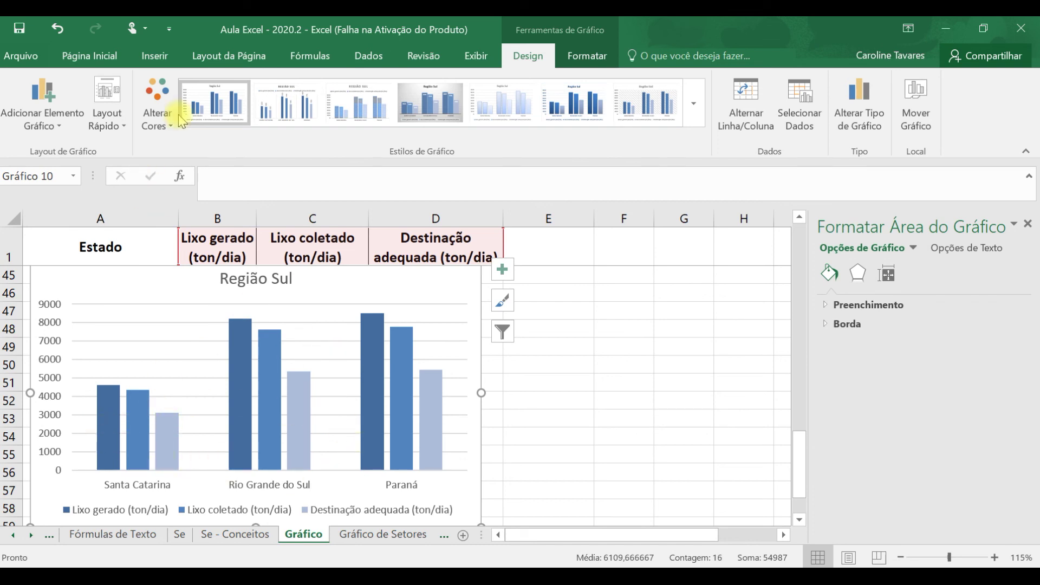
click(157, 107)
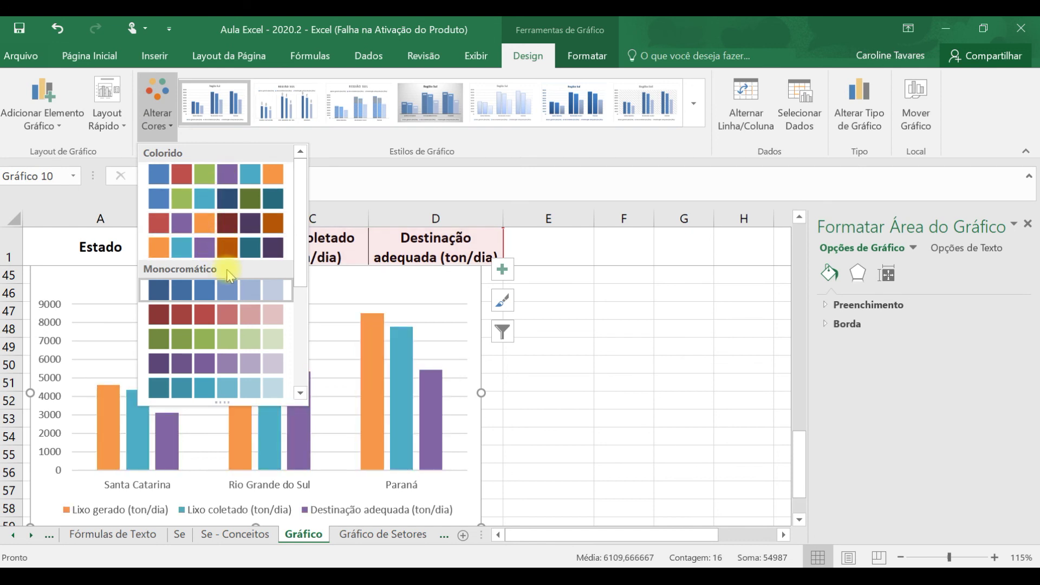
click(226, 178)
click(566, 438)
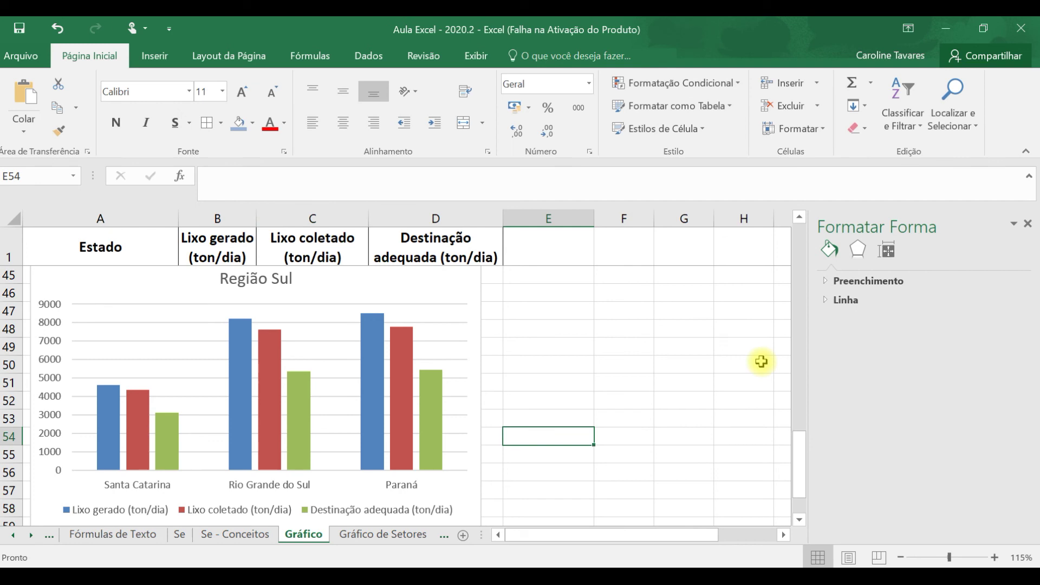